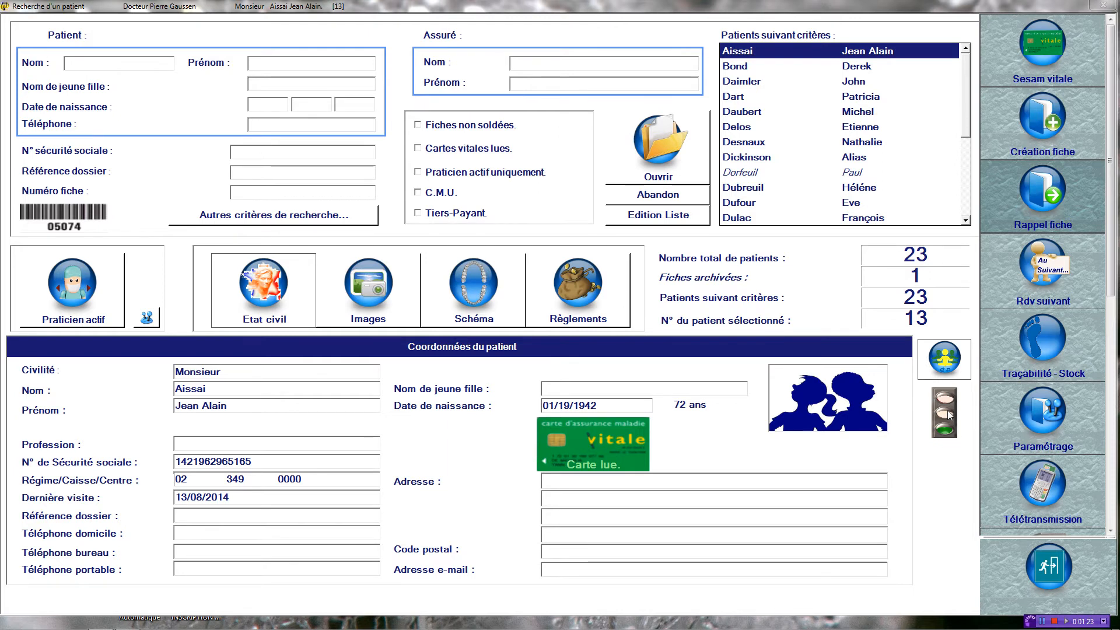
Switch the dental chart from 2D to 3D mode in the settings and return to the patient search.
{"action": "left_click", "coordinate": [1036, 423]}
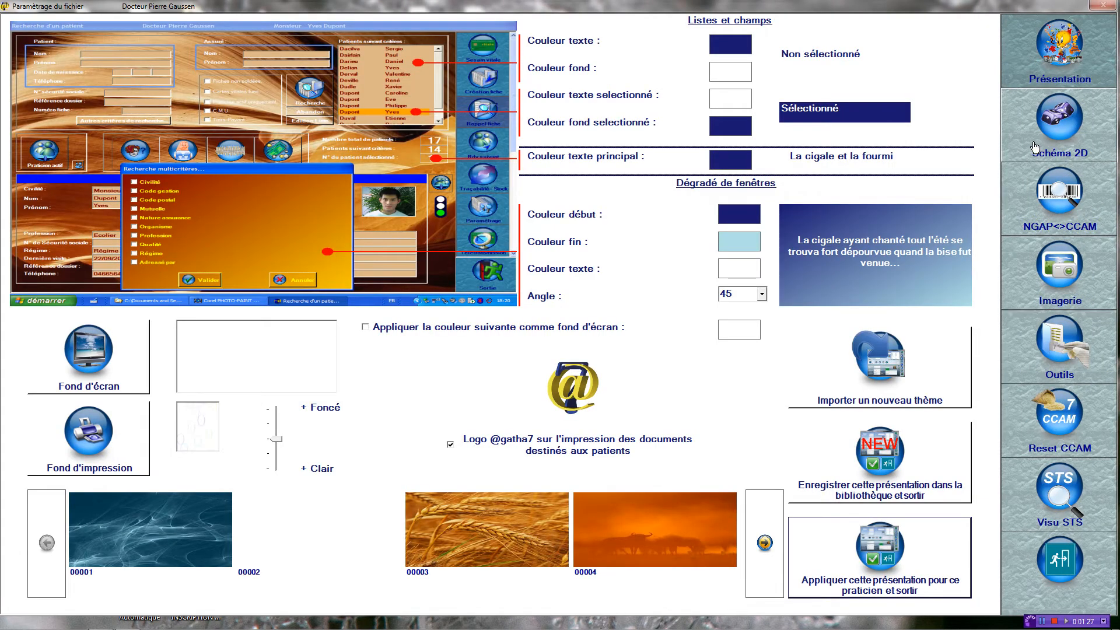
{"action": "left_click", "coordinate": [1054, 138]}
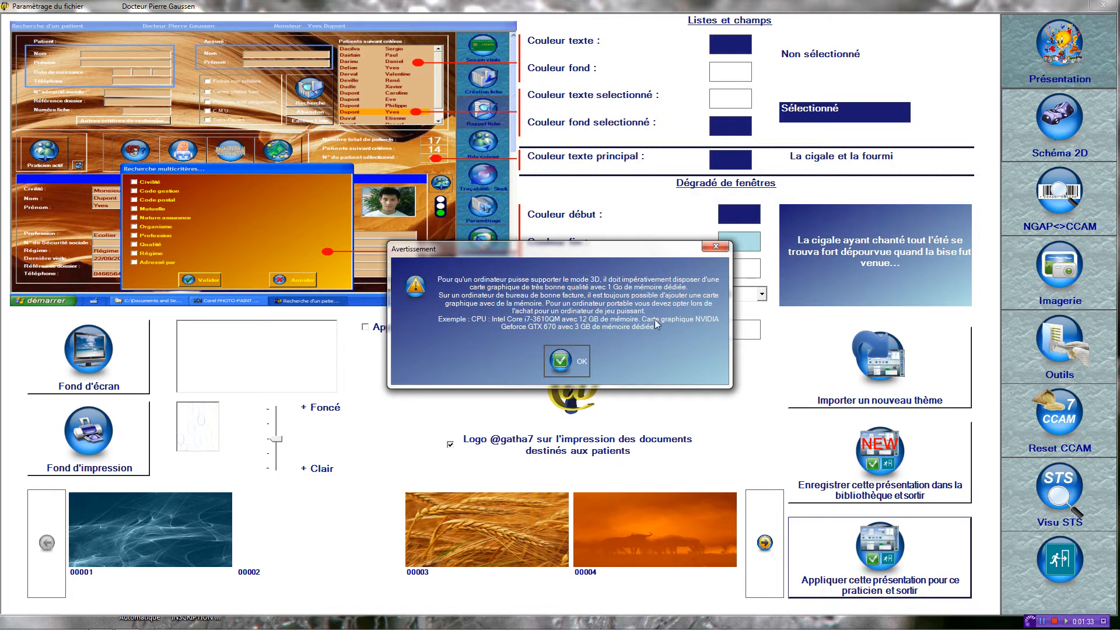
{"action": "left_click", "coordinate": [572, 365]}
{"action": "left_click", "coordinate": [1052, 556]}
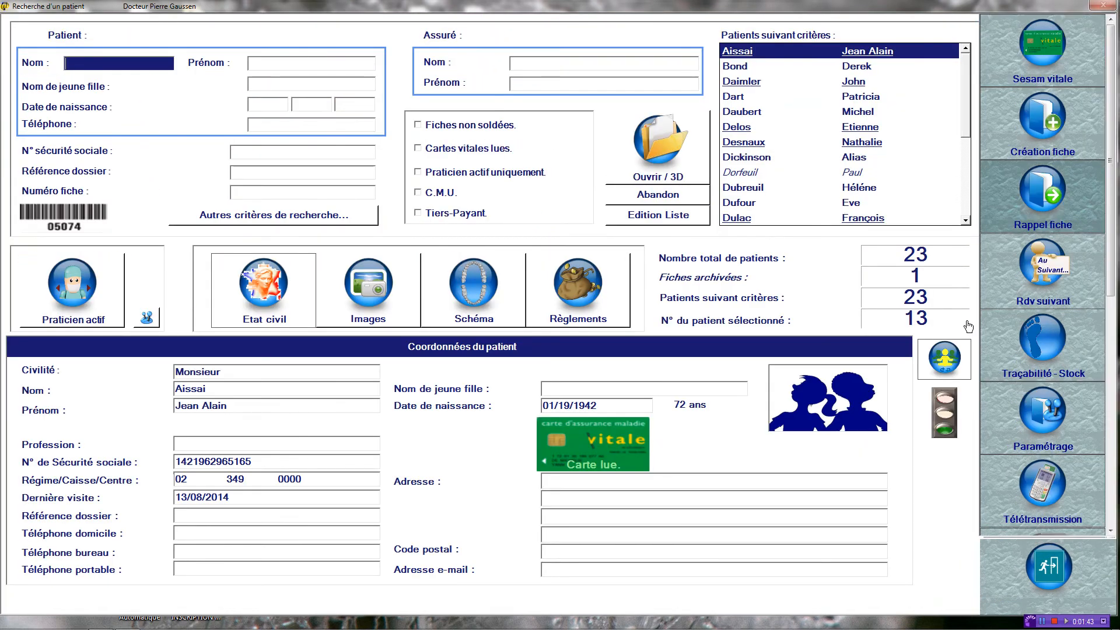
Select the 66-year-old male patient in the search results and open his record in 3D.
{"action": "left_click_drag", "start_coordinate": [964, 125], "coordinate": [970, 157]}
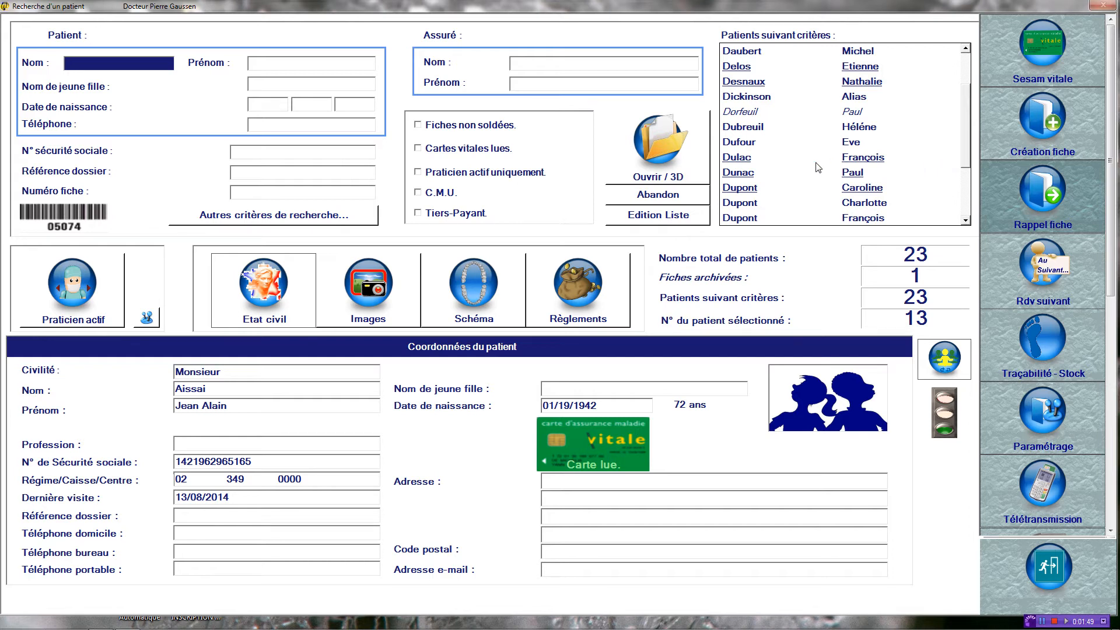
{"action": "left_click", "coordinate": [738, 173]}
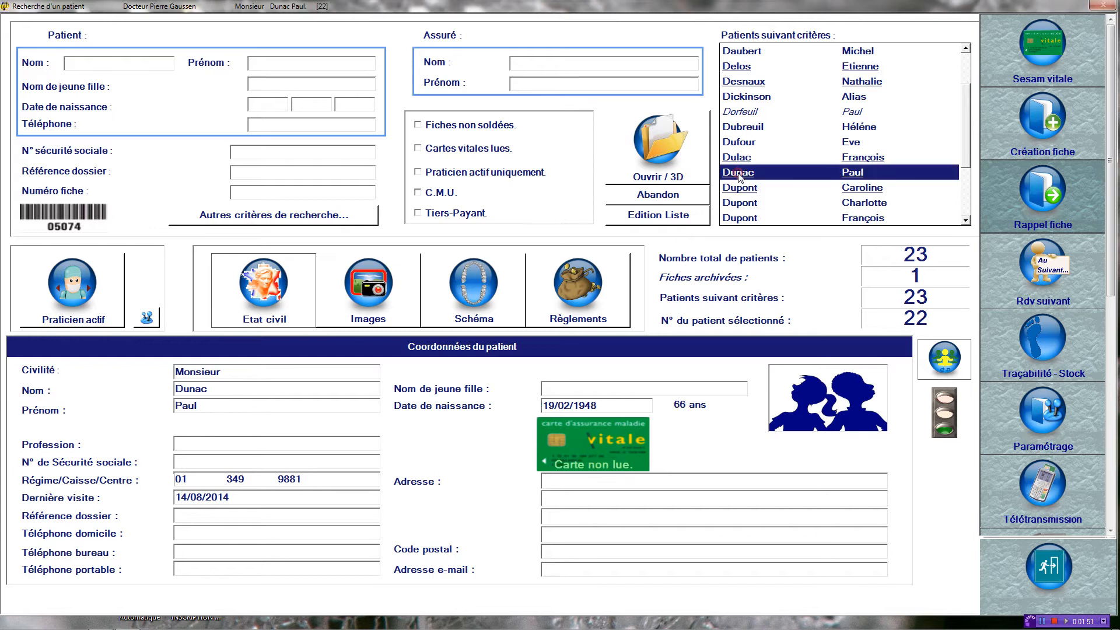
{"action": "left_click", "coordinate": [662, 165]}
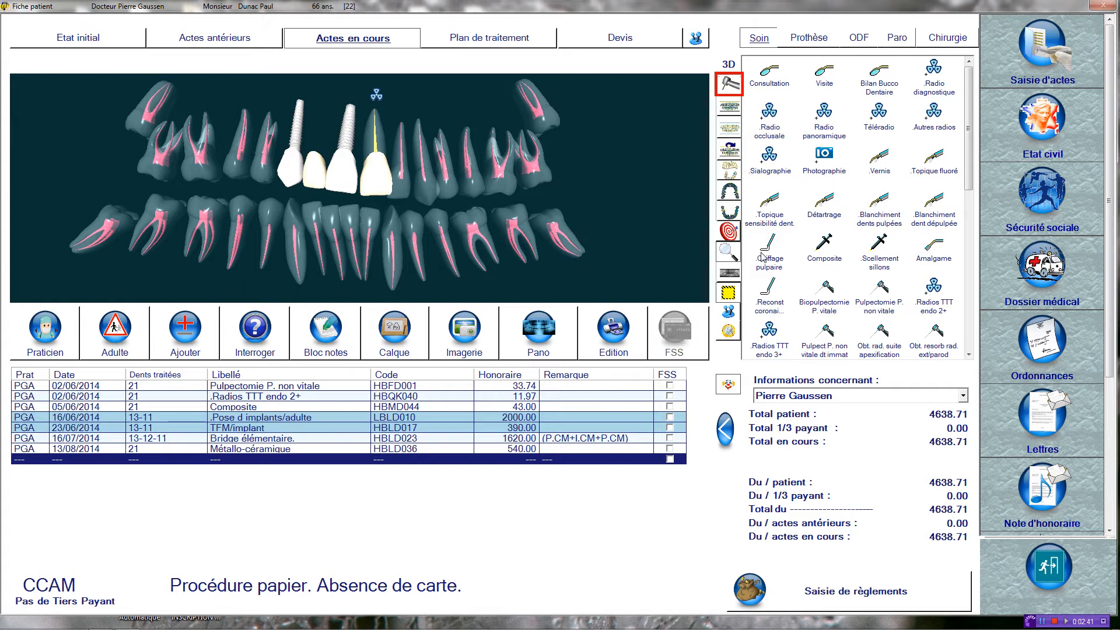
Record the treatments Biopulpectomie P. vitale and Radios TTT endo 2+ on upper molar 16.
{"action": "left_click", "coordinate": [828, 287]}
{"action": "left_click", "coordinate": [828, 287]}
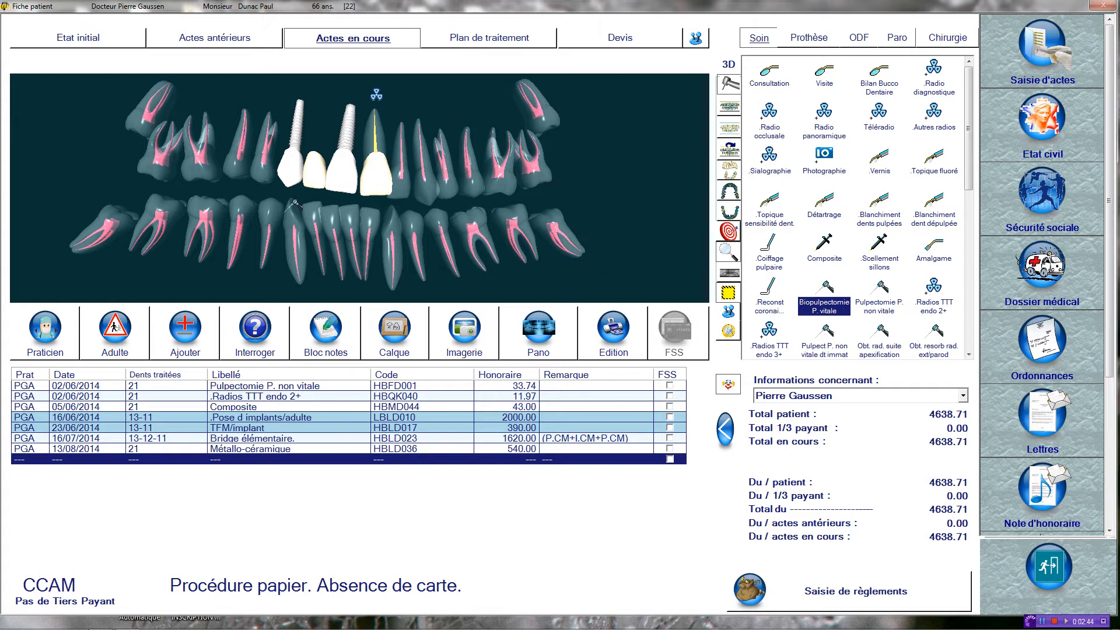
{"action": "left_click", "coordinate": [207, 142]}
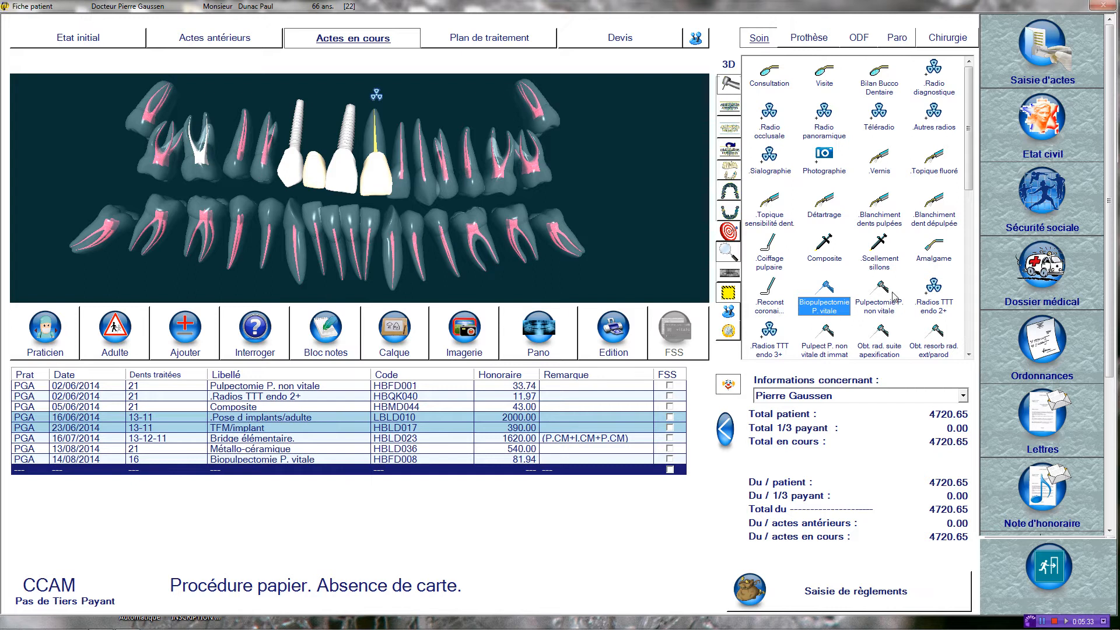
{"action": "left_click", "coordinate": [934, 288]}
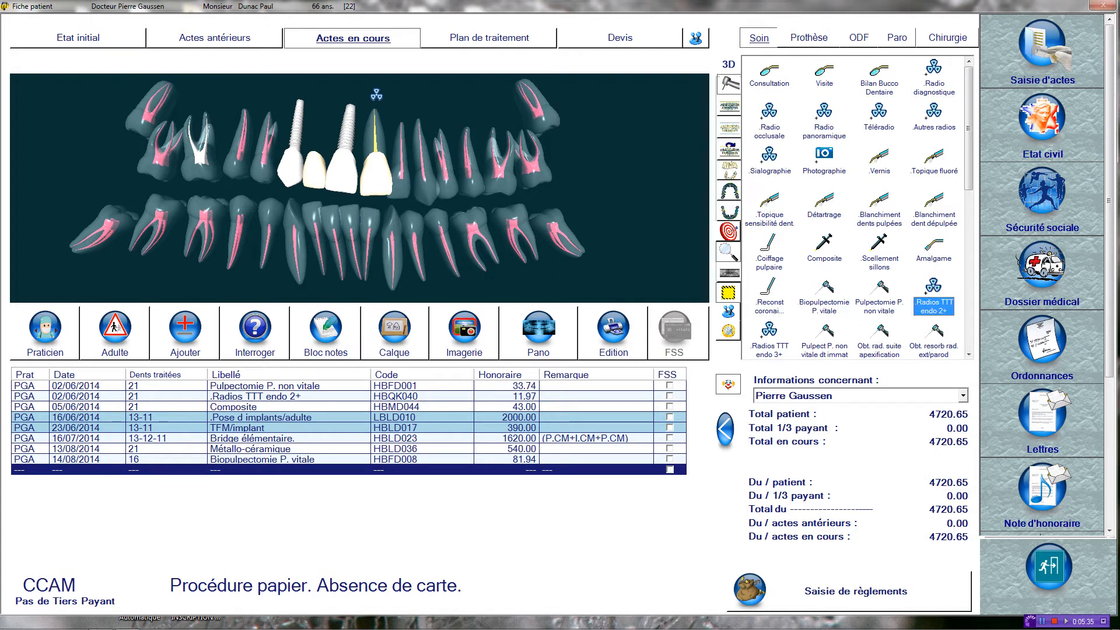
{"action": "left_click", "coordinate": [202, 129]}
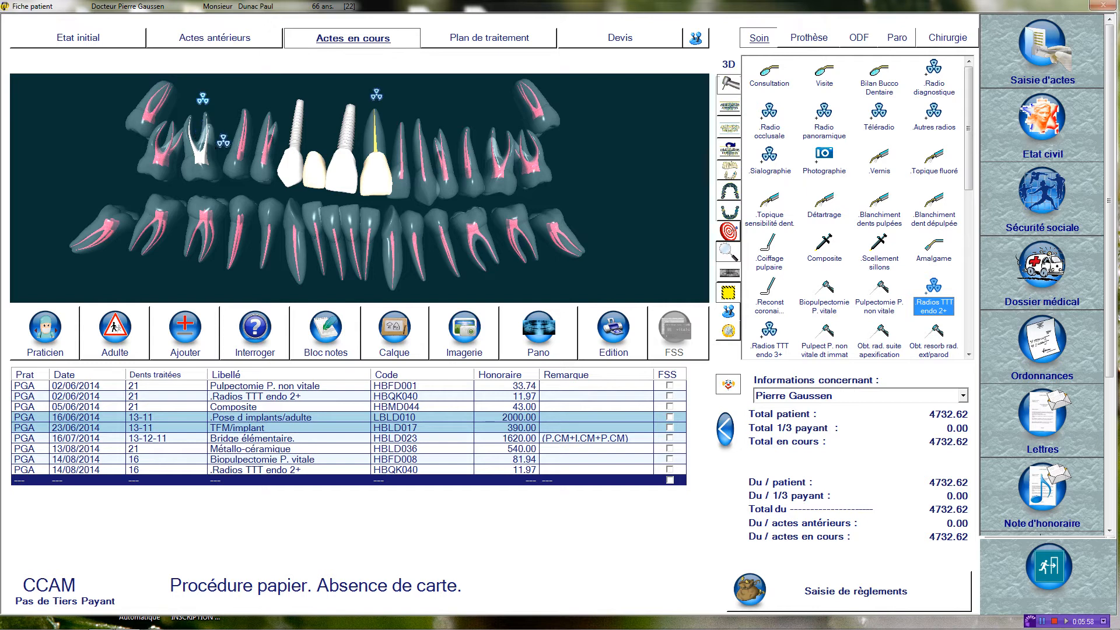
Record a Composite filling on tooth 16 by marking its restored faces and validating the two-face restoration code HBMD049.
{"action": "left_click", "coordinate": [823, 246]}
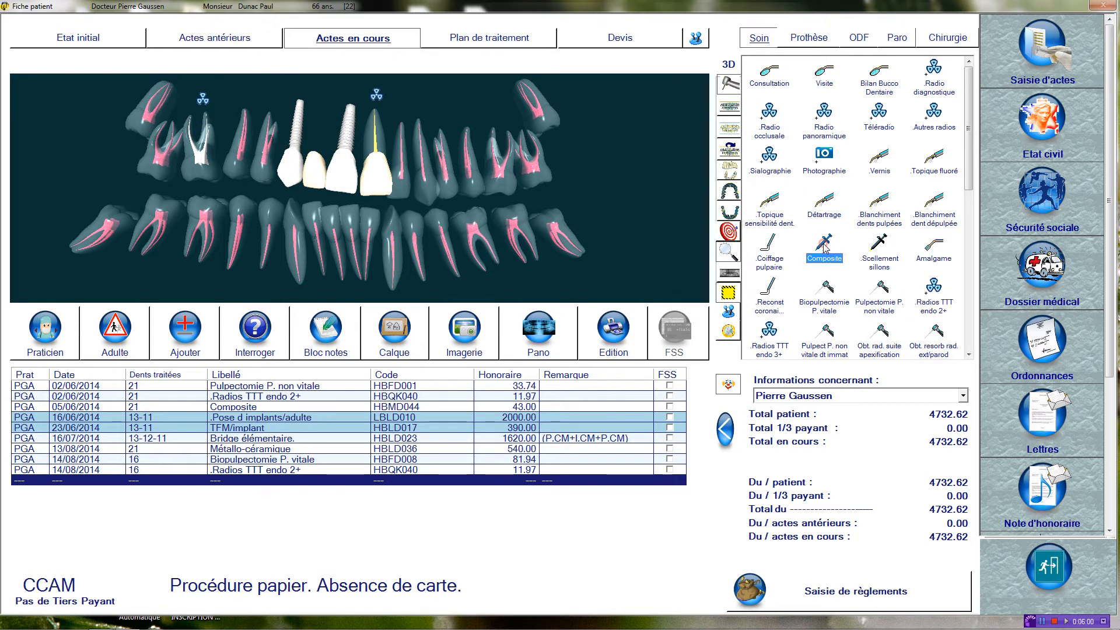
{"action": "left_click", "coordinate": [198, 168]}
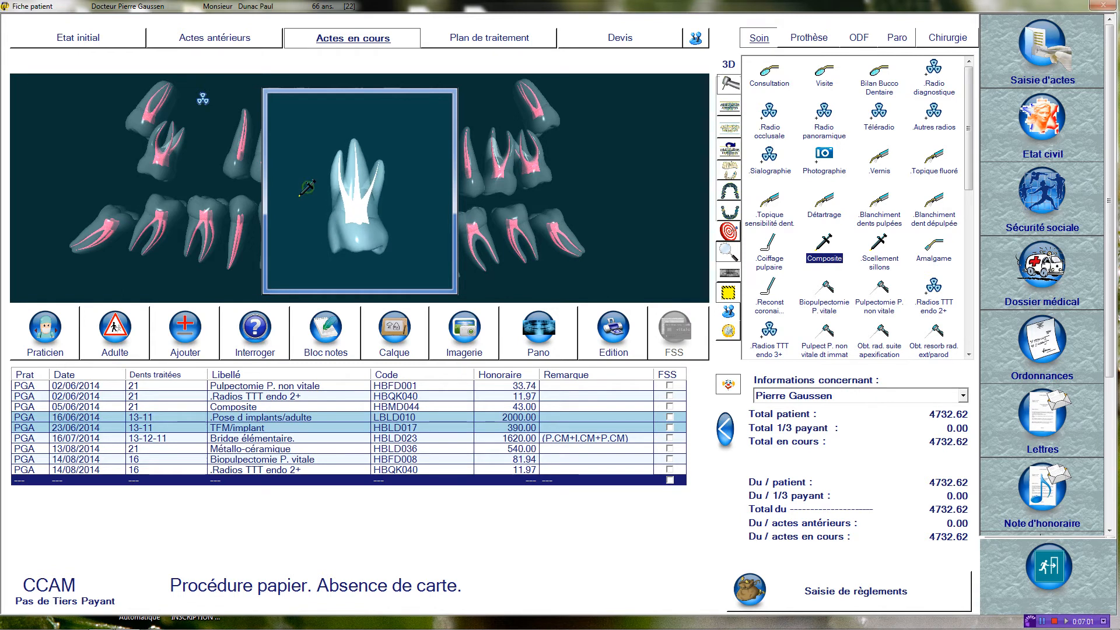
{"action": "left_click", "coordinate": [363, 230]}
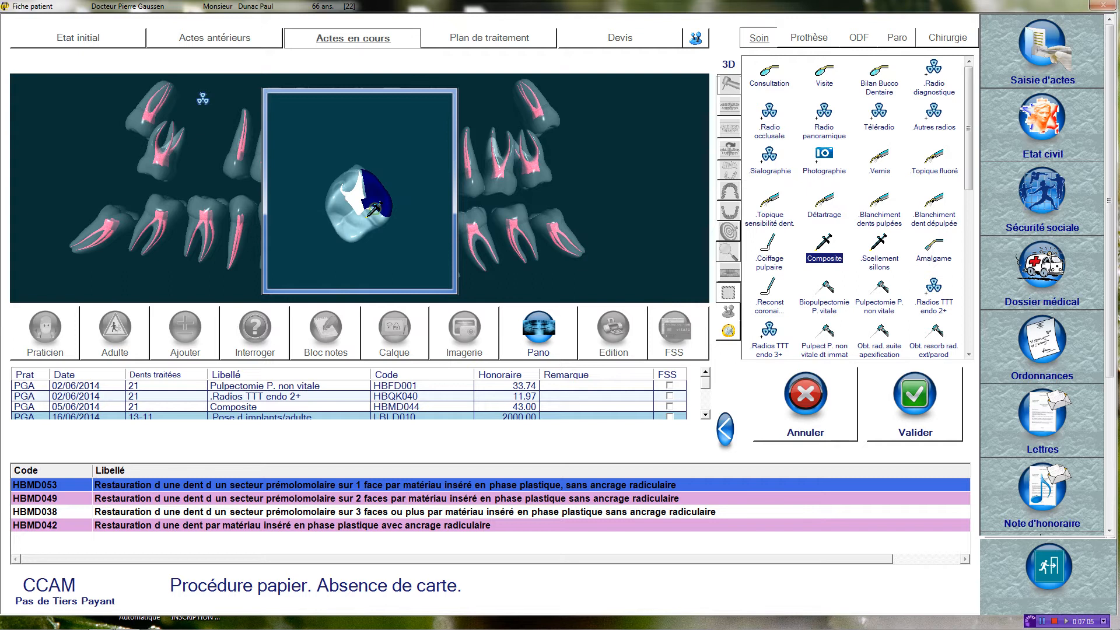
{"action": "left_click", "coordinate": [364, 200]}
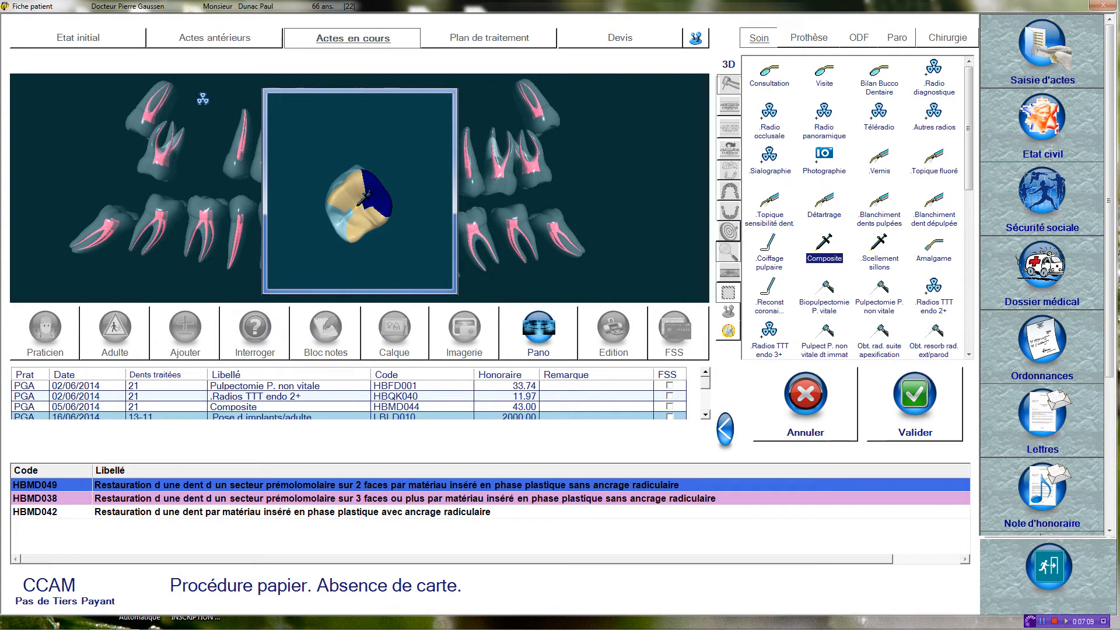
{"action": "right_click", "coordinate": [358, 208]}
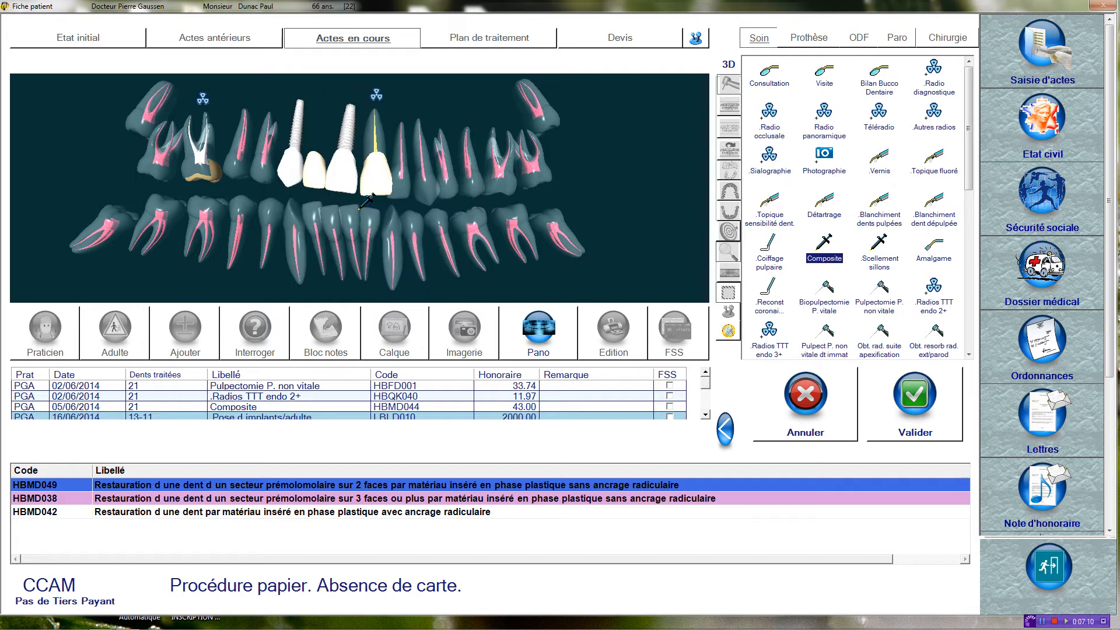
{"action": "left_click", "coordinate": [908, 399]}
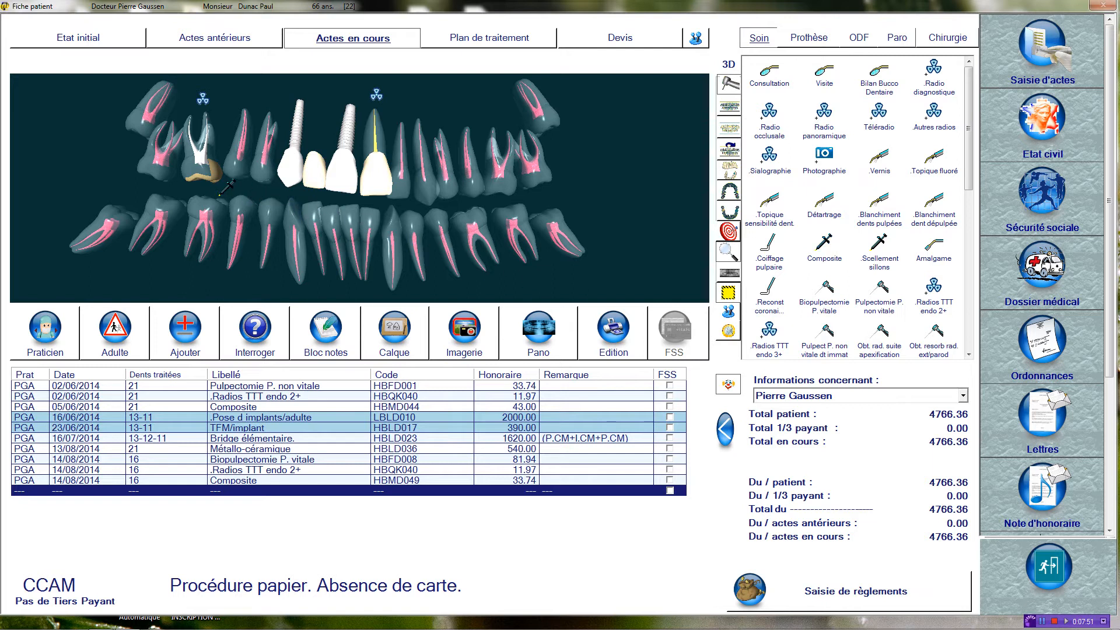
Add the prosthetic treatment TFM acier/dent to tooth 16.
{"action": "scroll", "coordinate": [105, 167], "scroll_direction": "up", "scroll_amount": 4}
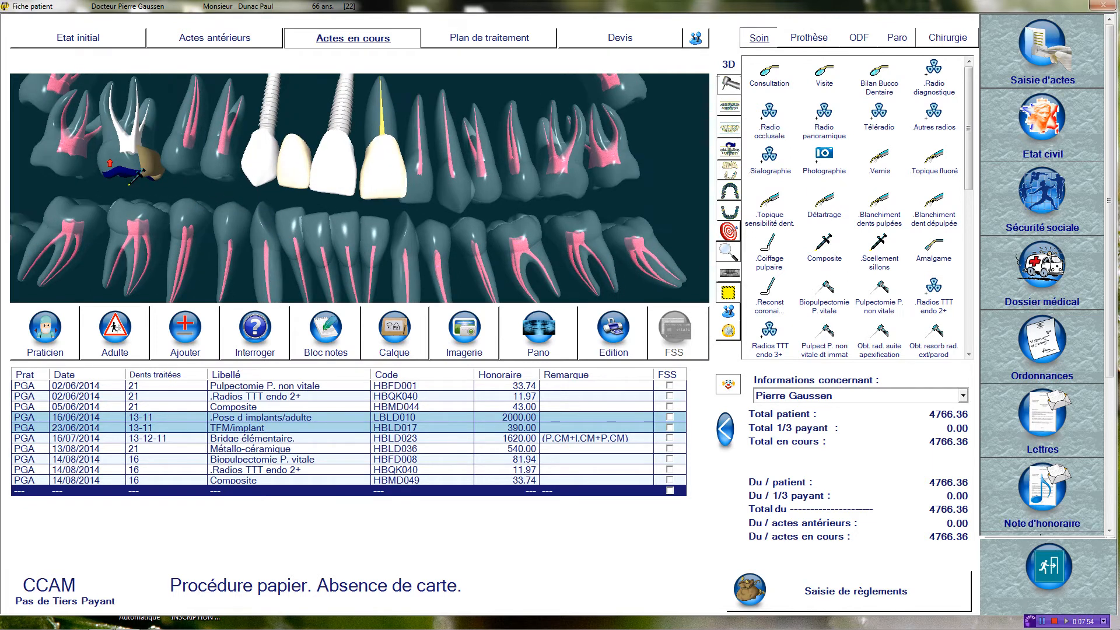
{"action": "left_click_drag", "start_coordinate": [137, 189], "coordinate": [199, 192]}
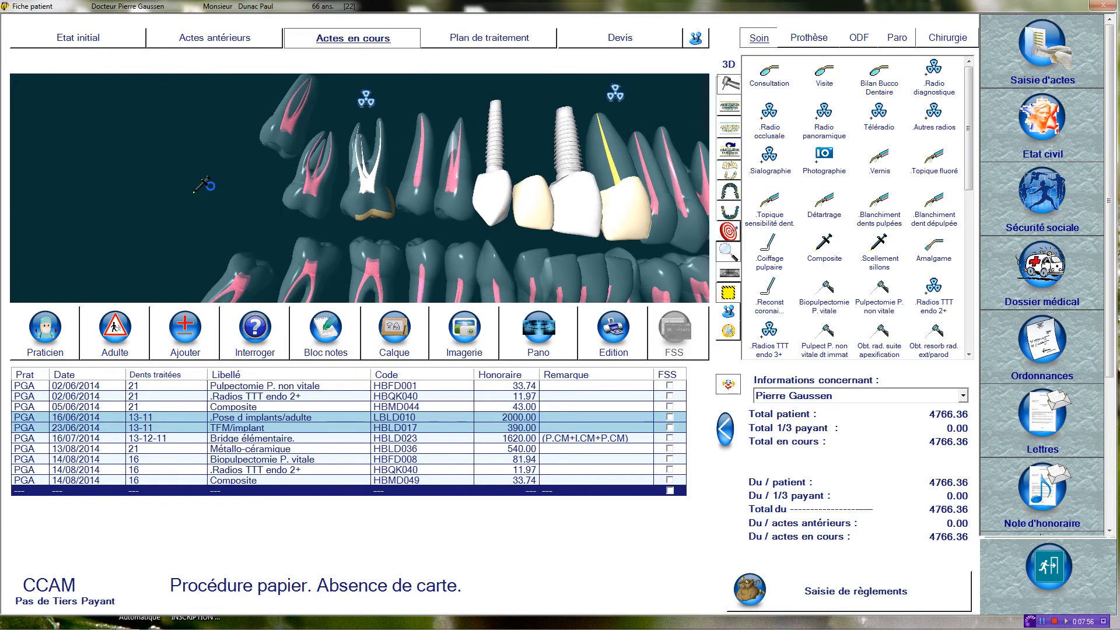
{"action": "scroll", "coordinate": [135, 190], "scroll_direction": "up", "scroll_amount": 2}
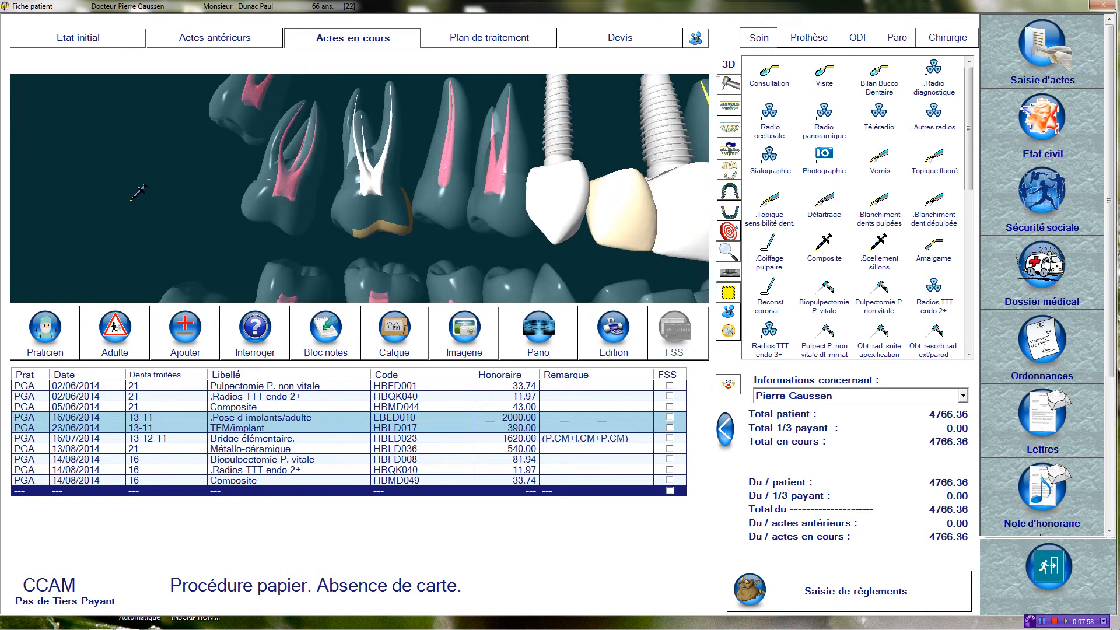
{"action": "left_click", "coordinate": [796, 38]}
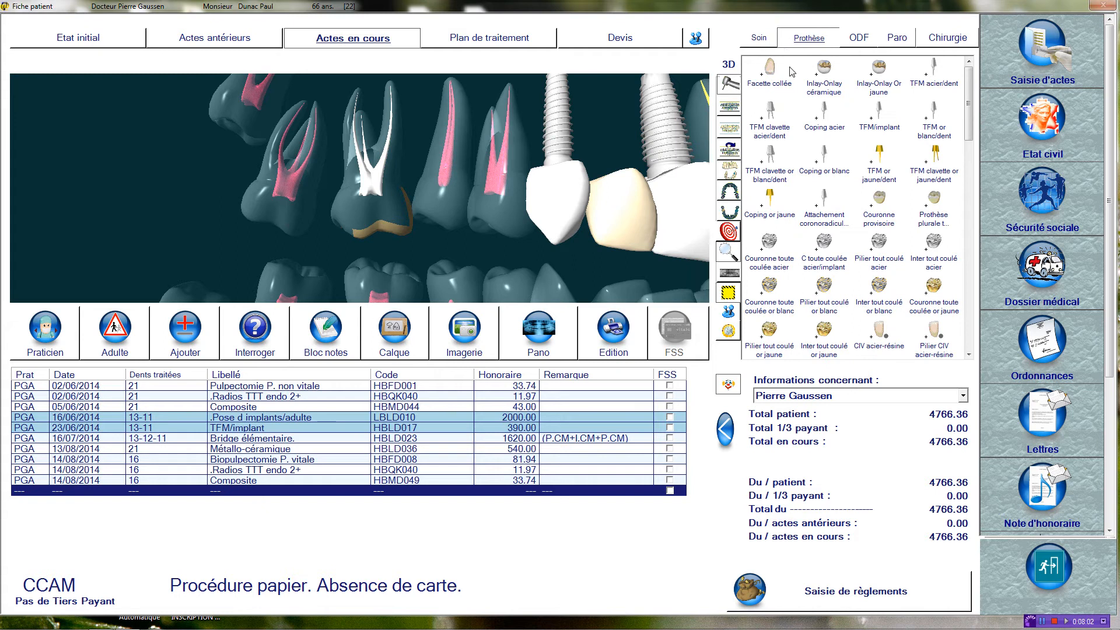
{"action": "left_click", "coordinate": [935, 82]}
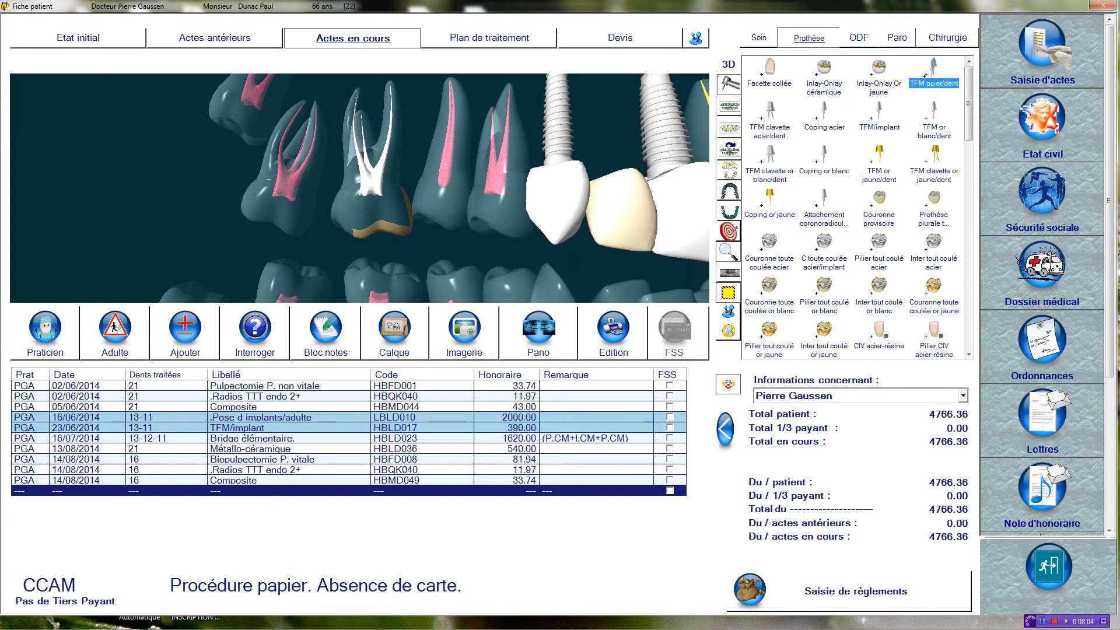
{"action": "left_click", "coordinate": [376, 206]}
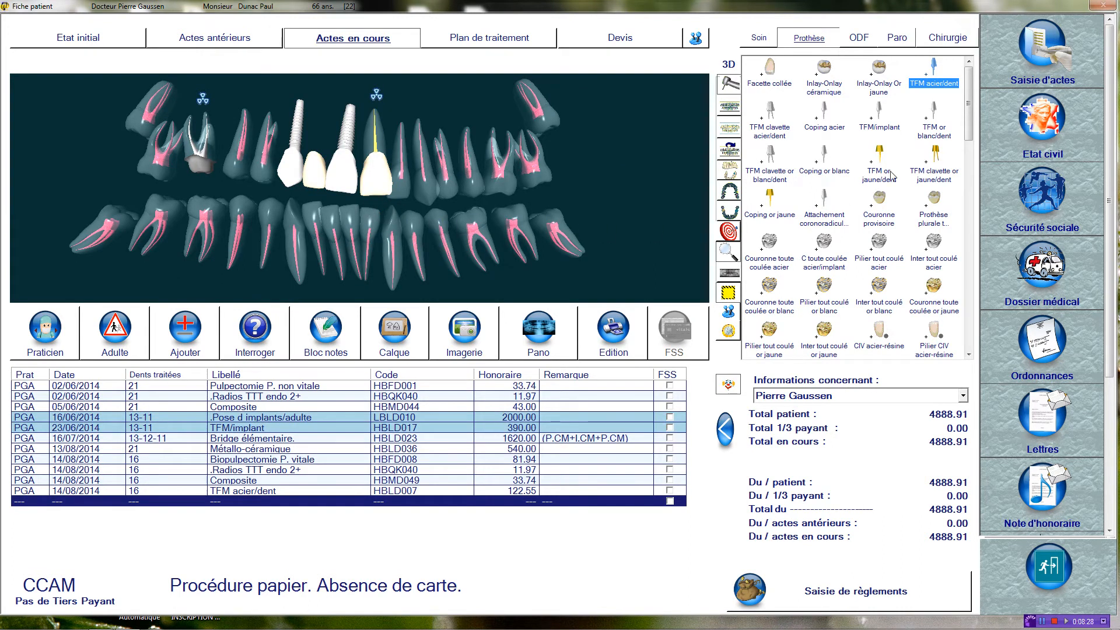
Add a Métallo-céramique crown to tooth 16.
{"action": "left_click_drag", "start_coordinate": [969, 120], "coordinate": [957, 229]}
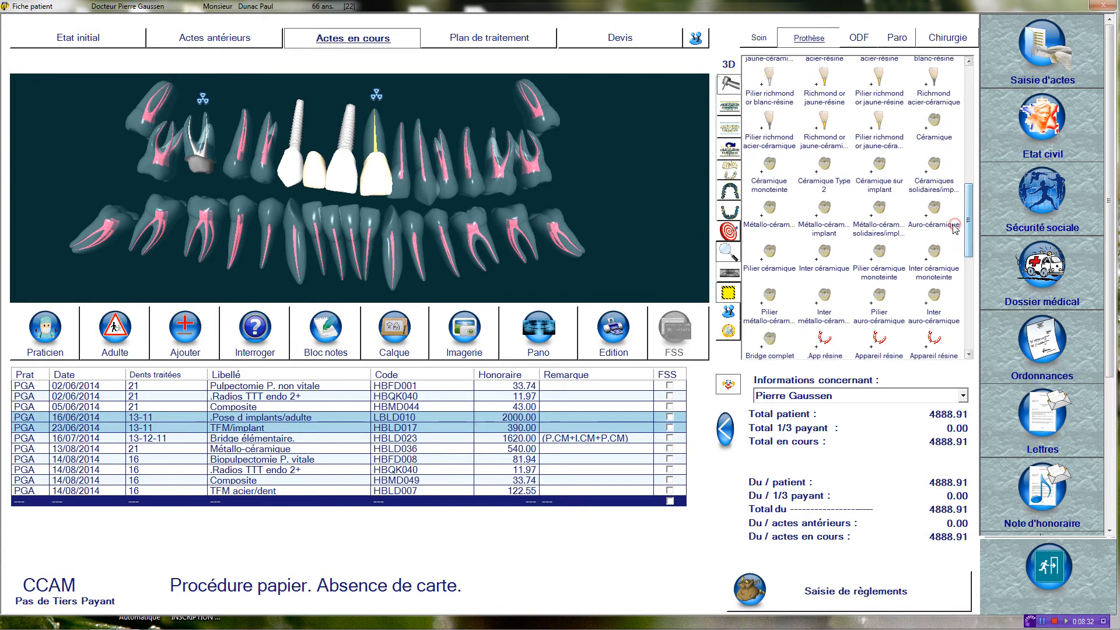
{"action": "left_click", "coordinate": [769, 212]}
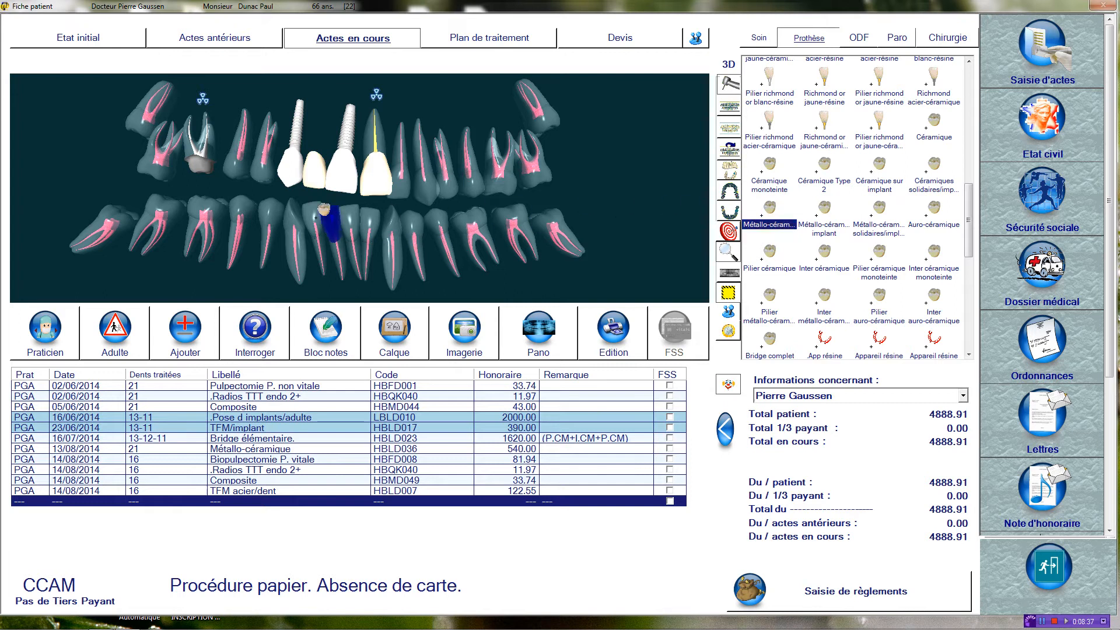
{"action": "left_click", "coordinate": [199, 168]}
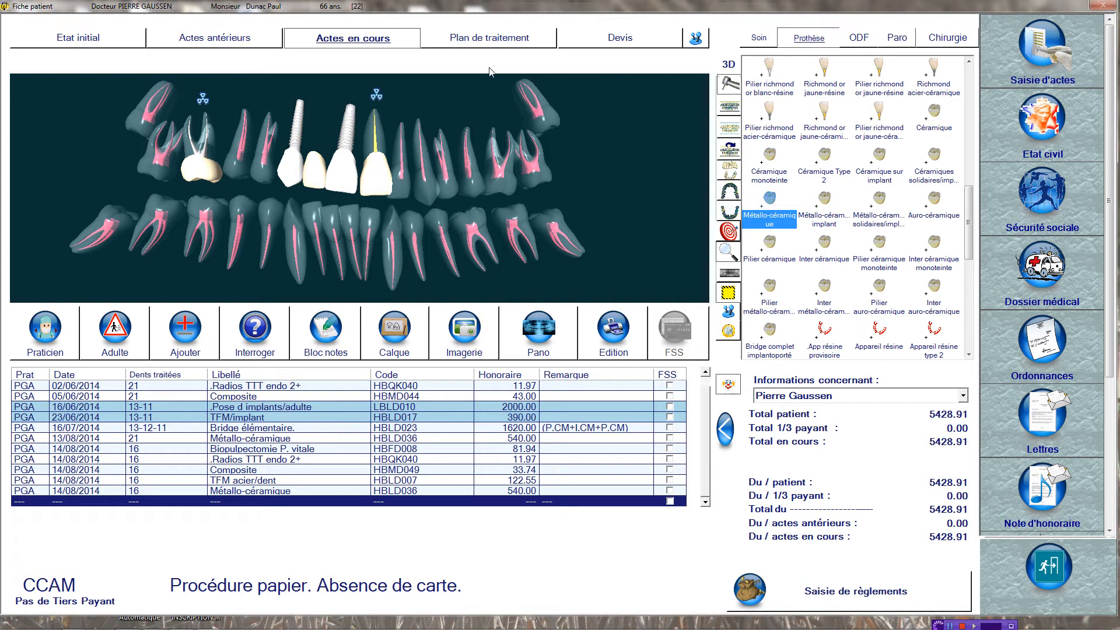
Review the patient's initial state, previous treatments, treatment plan and quote, and return to the current treatments.
{"action": "left_click", "coordinate": [117, 38]}
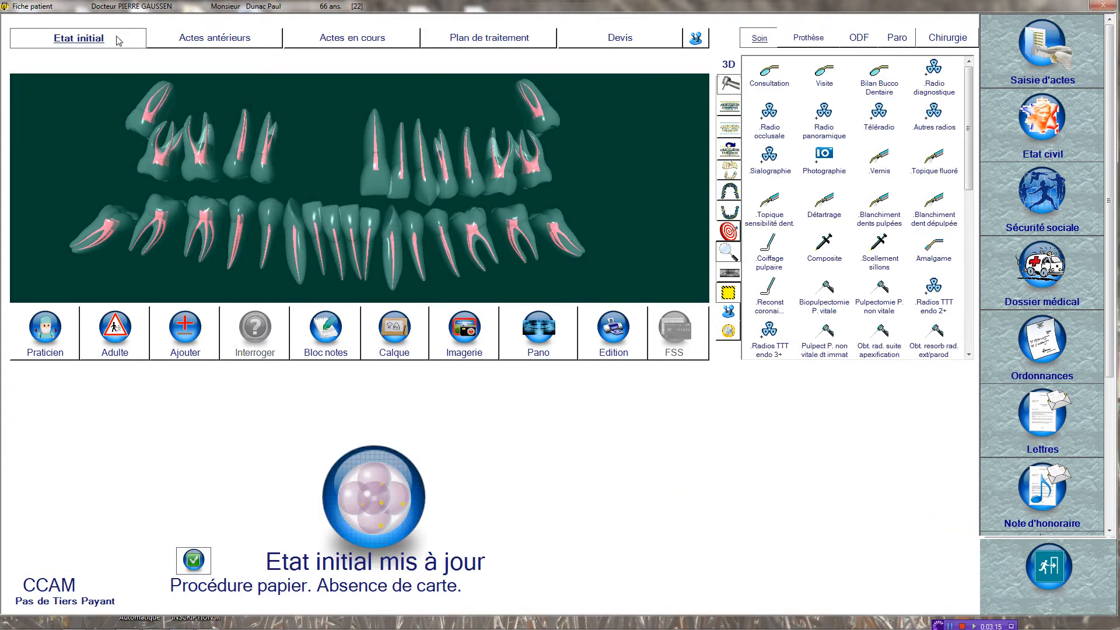
{"action": "left_click", "coordinate": [189, 38]}
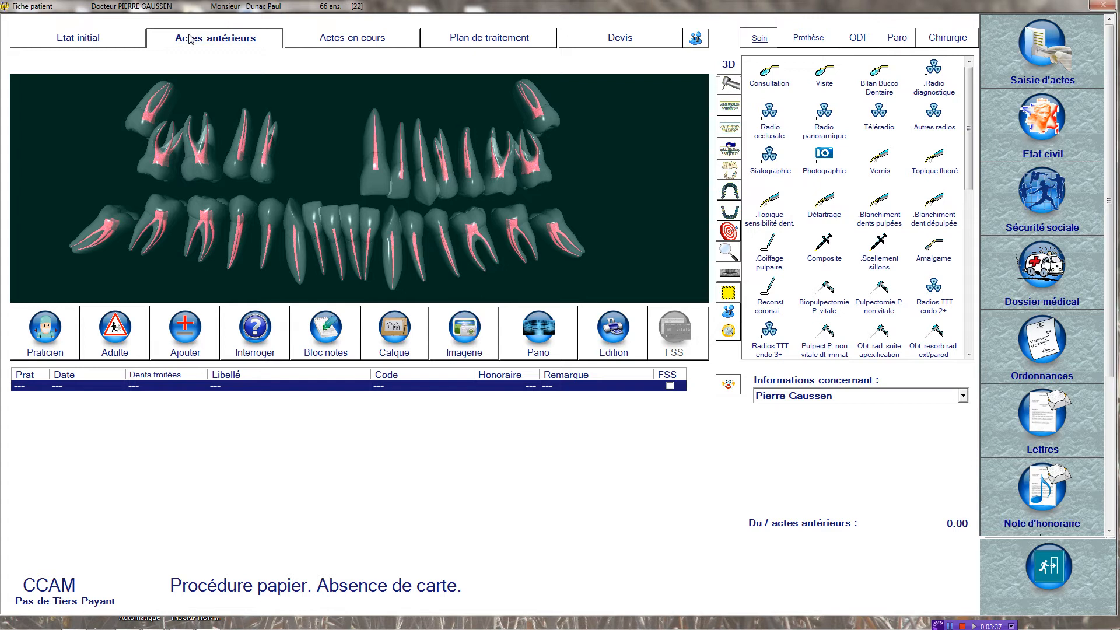
{"action": "left_click", "coordinate": [488, 41]}
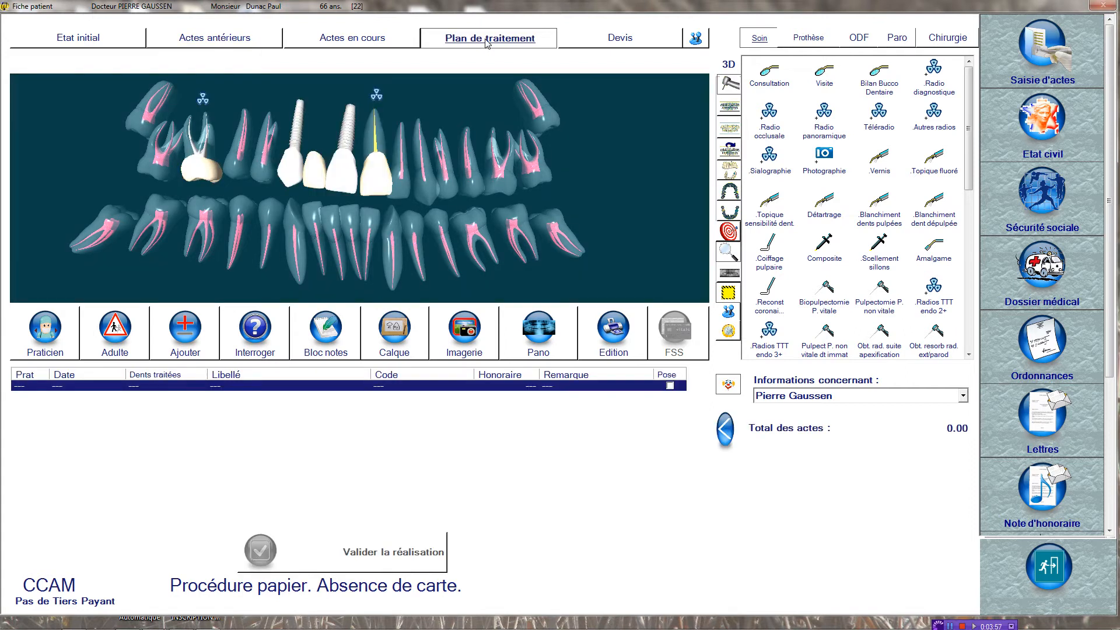
{"action": "left_click", "coordinate": [622, 38]}
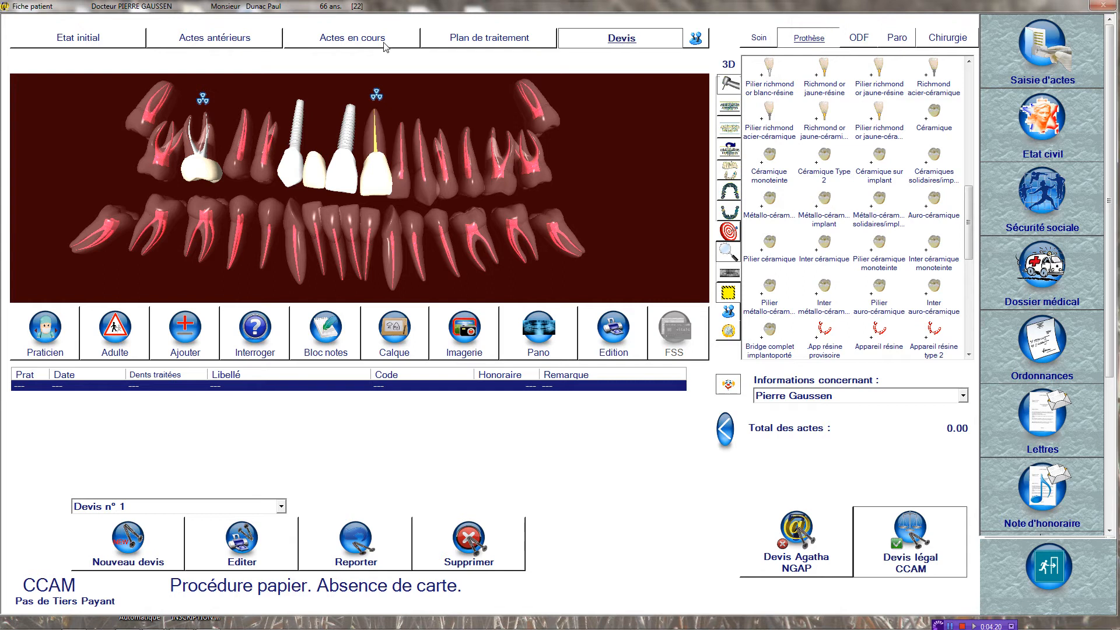
{"action": "left_click", "coordinate": [360, 41]}
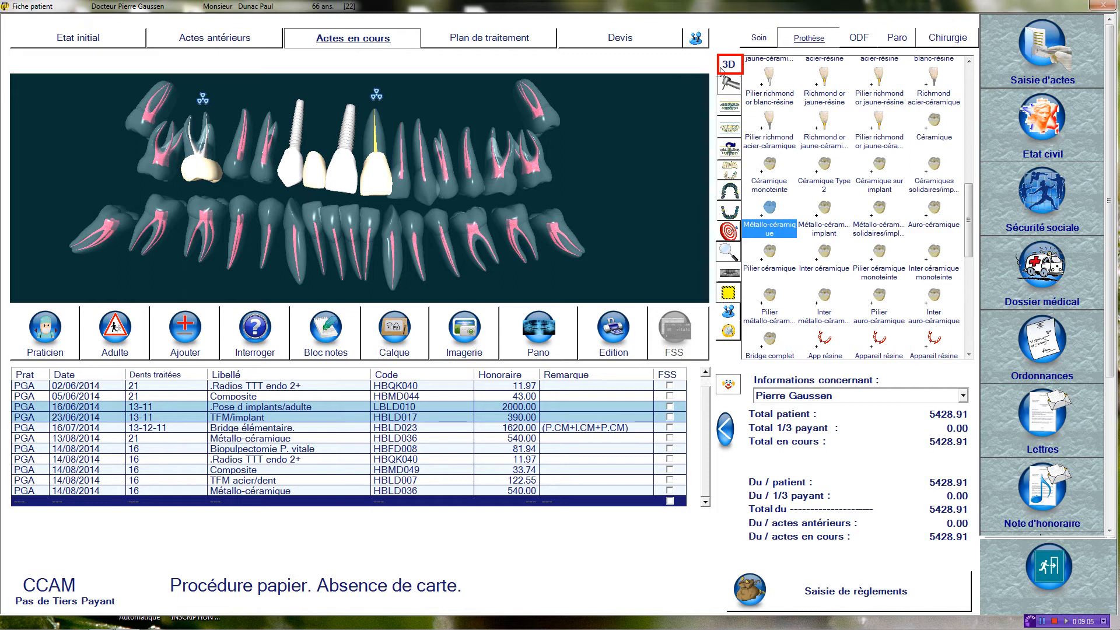
Enlarge the 3D dental chart to the full work area and show the teeth as opaque with the camera reset.
{"action": "left_click", "coordinate": [731, 106]}
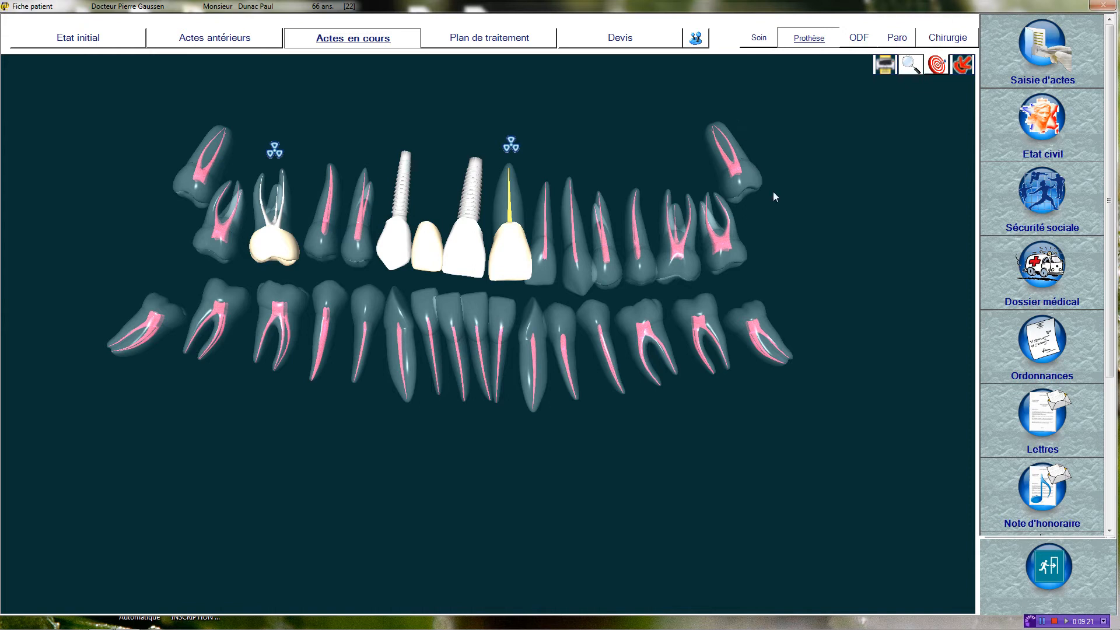
{"action": "scroll", "coordinate": [846, 291], "scroll_direction": "up", "scroll_amount": 5}
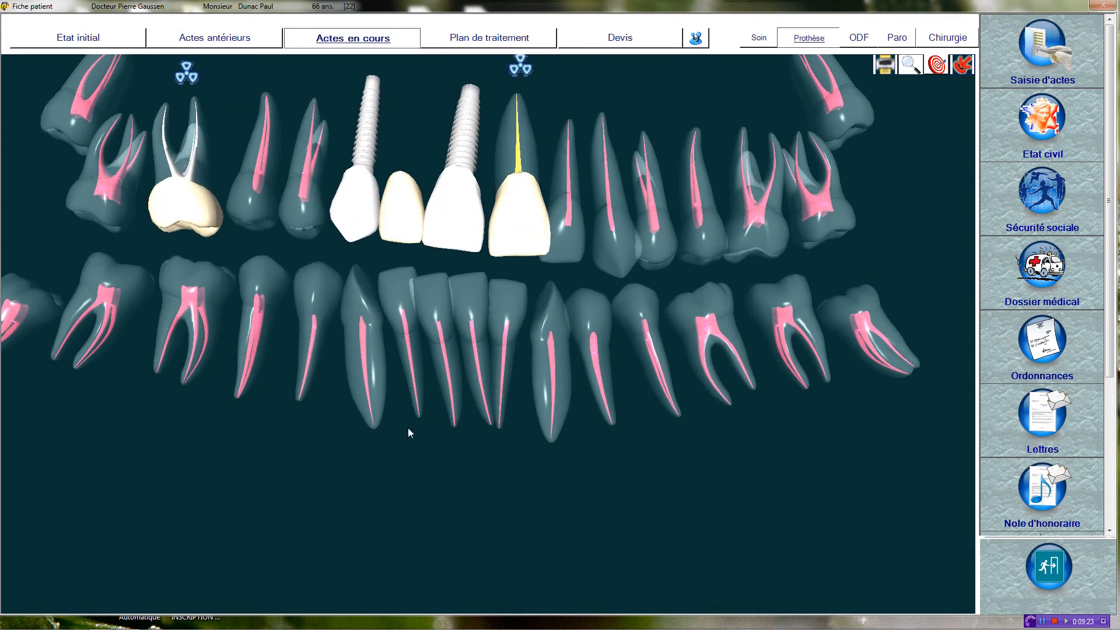
{"action": "left_click_drag", "start_coordinate": [407, 456], "coordinate": [428, 509]}
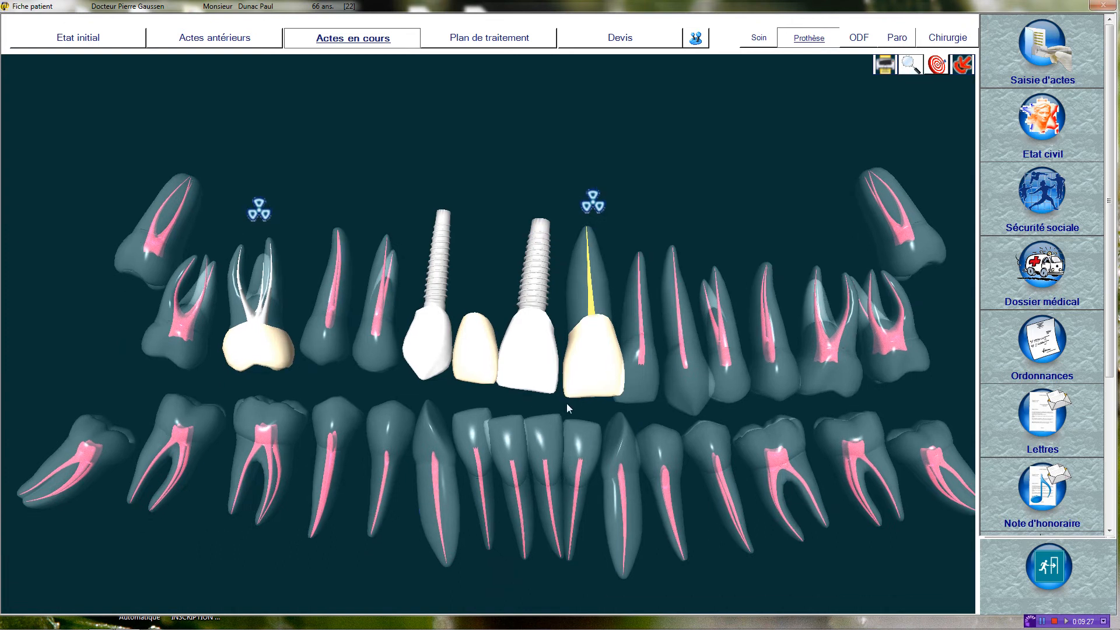
{"action": "left_click", "coordinate": [908, 61]}
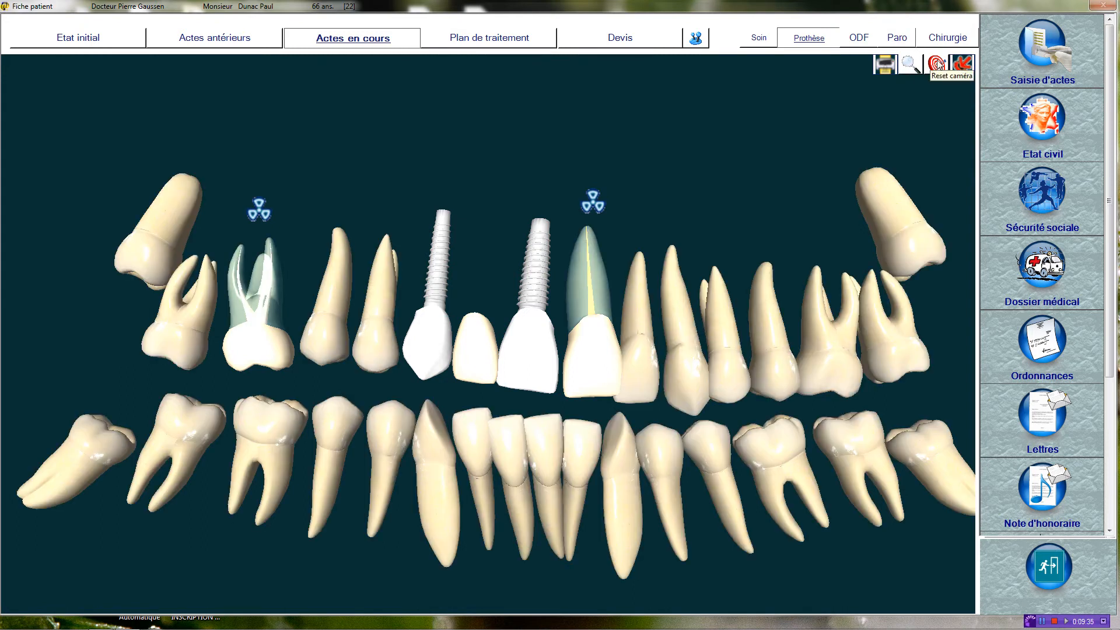
{"action": "left_click", "coordinate": [937, 64]}
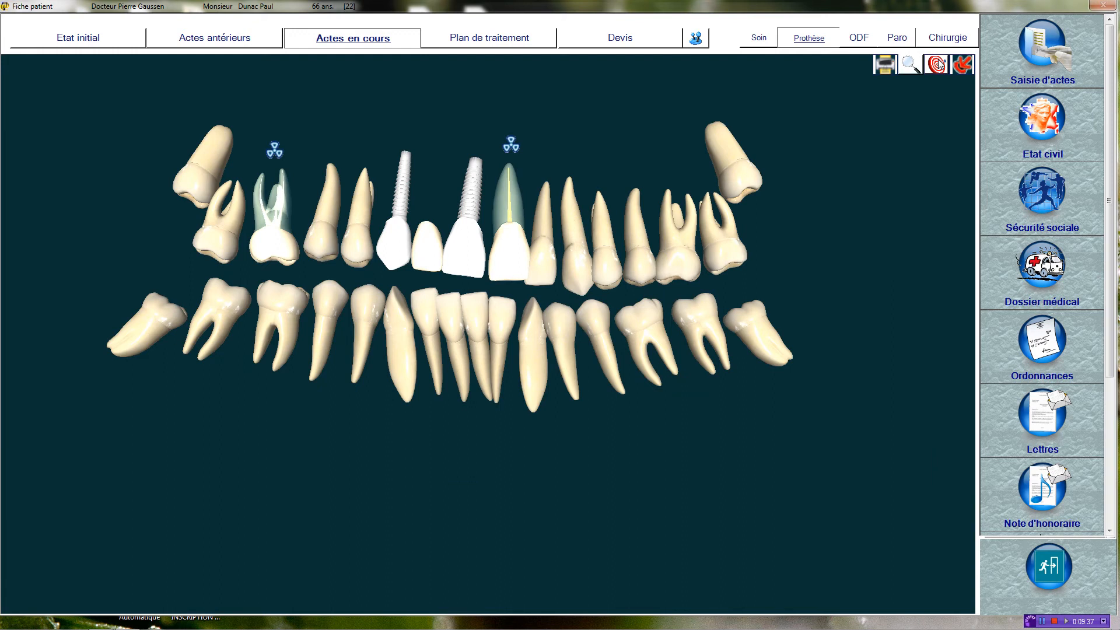
Show the dental chart in the enlarged real view and return to the current treatments.
{"action": "left_click", "coordinate": [968, 65]}
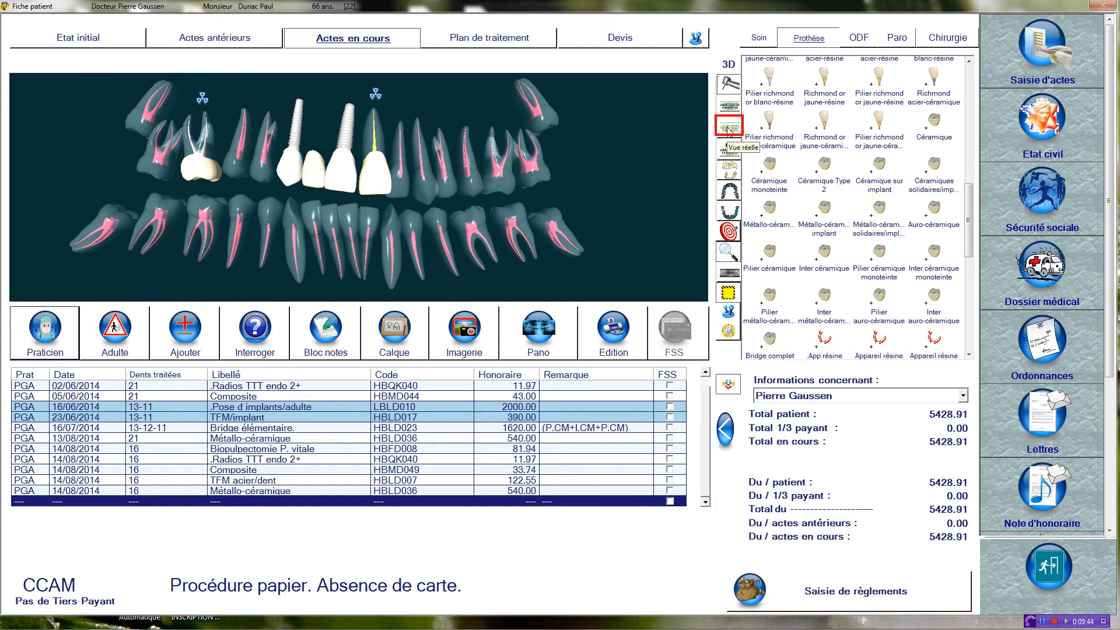
{"action": "left_click", "coordinate": [728, 131]}
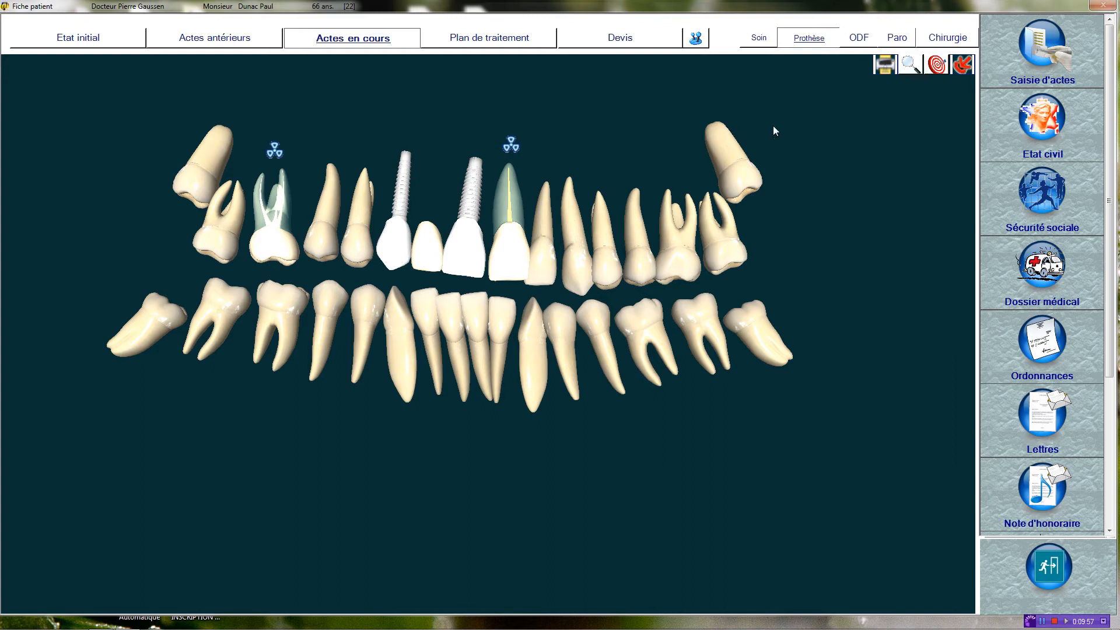
{"action": "left_click", "coordinate": [964, 72]}
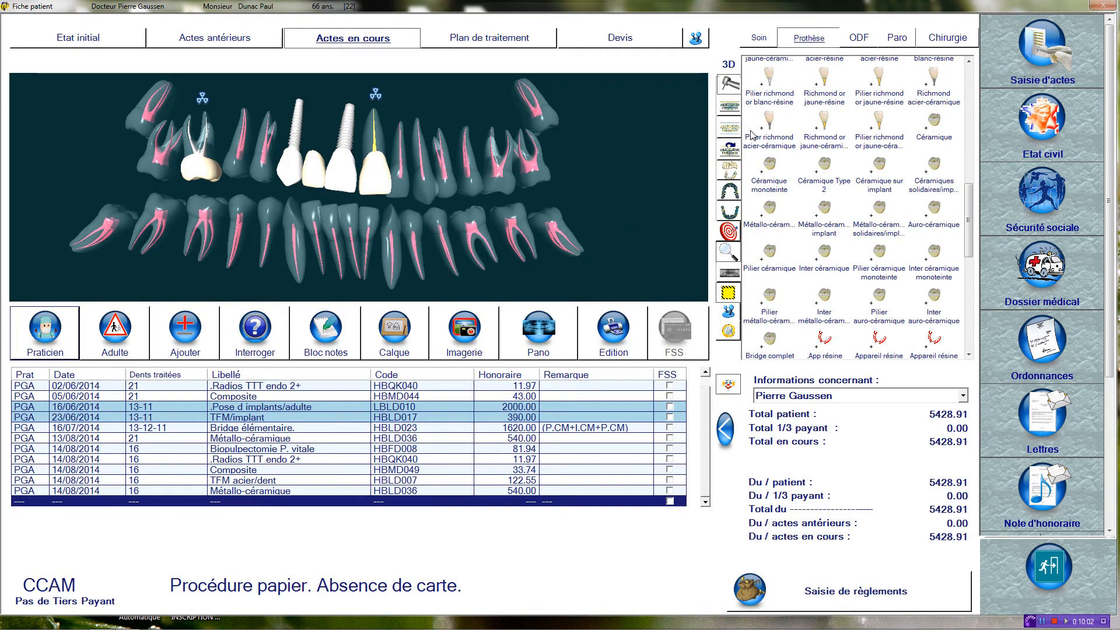
Examine the teeth from behind in the enlarged palatine view and return to the current treatments.
{"action": "left_click", "coordinate": [730, 150]}
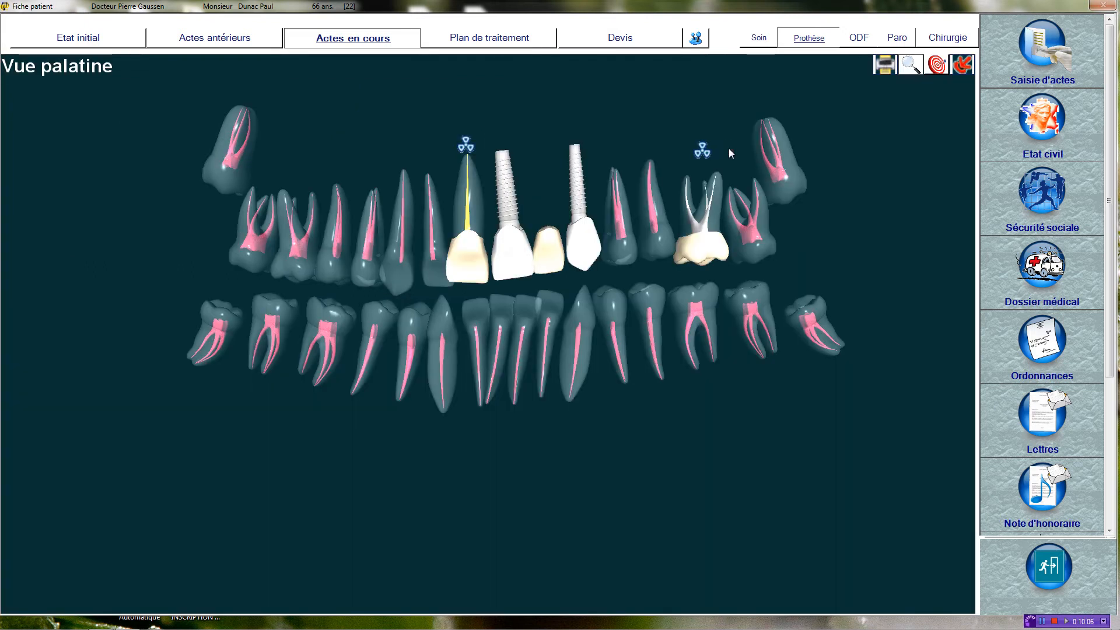
{"action": "scroll", "coordinate": [674, 451], "scroll_direction": "up", "scroll_amount": 3}
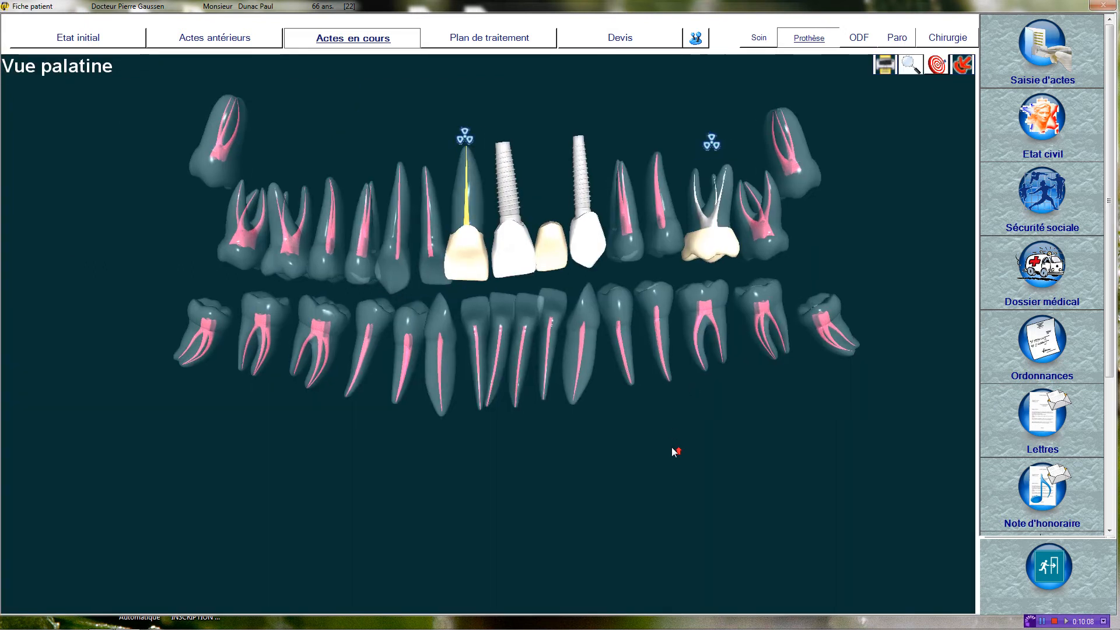
{"action": "scroll", "coordinate": [673, 451], "scroll_direction": "up", "scroll_amount": 3}
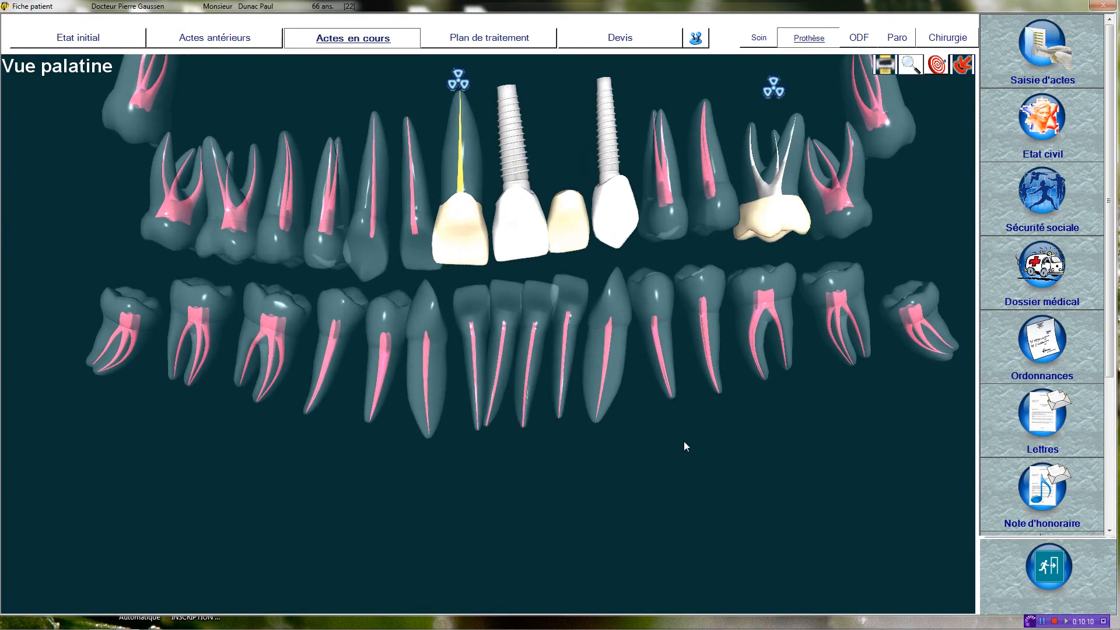
{"action": "scroll", "coordinate": [759, 449], "scroll_direction": "up", "scroll_amount": 3}
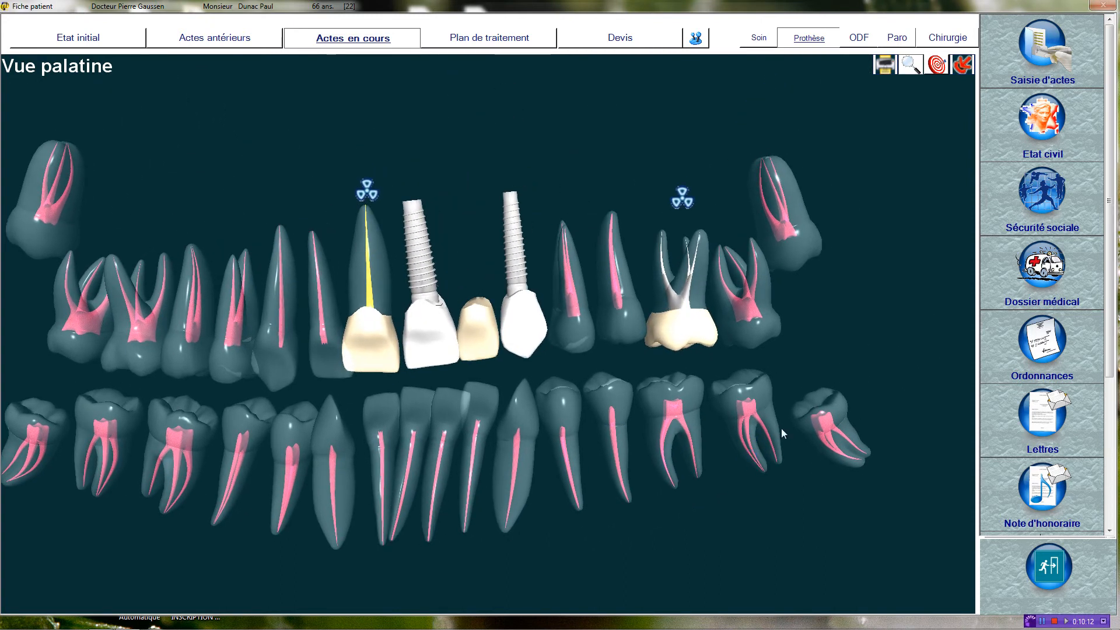
{"action": "left_click", "coordinate": [960, 65]}
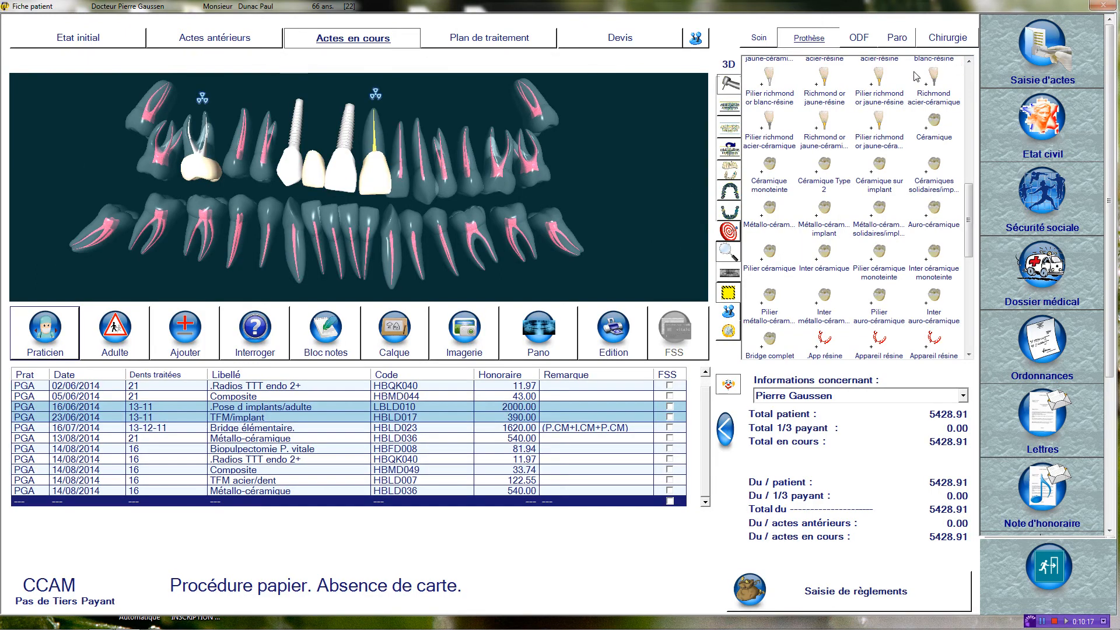
Examine the upper implants up close in the rotatable 3D arch view with the gums displayed, and return to the current treatments.
{"action": "left_click", "coordinate": [727, 168]}
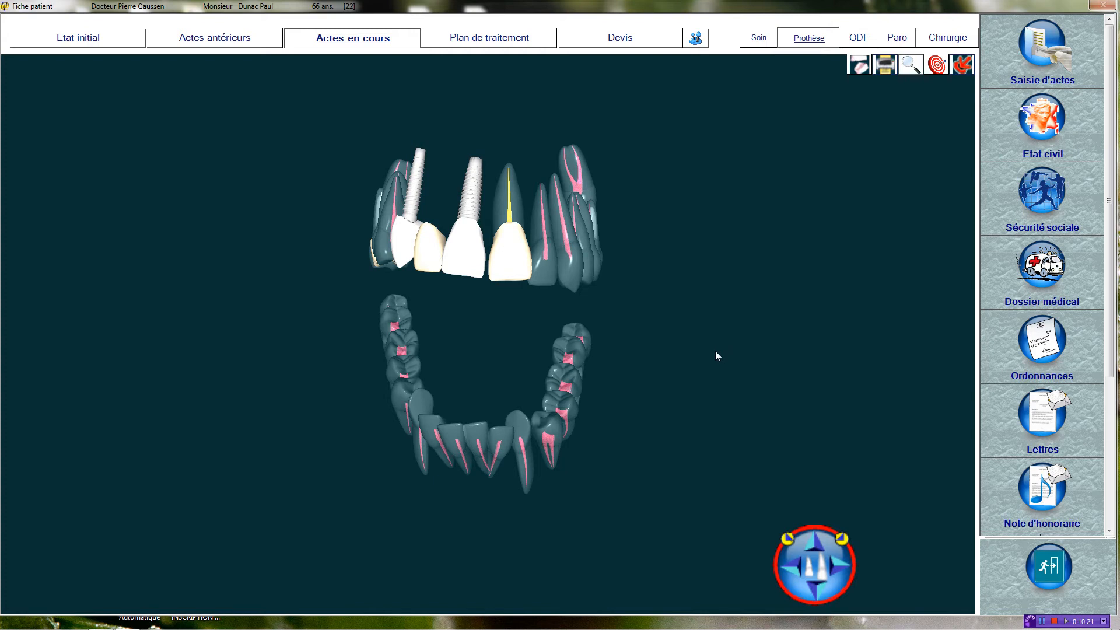
{"action": "scroll", "coordinate": [716, 352], "scroll_direction": "up", "scroll_amount": 5}
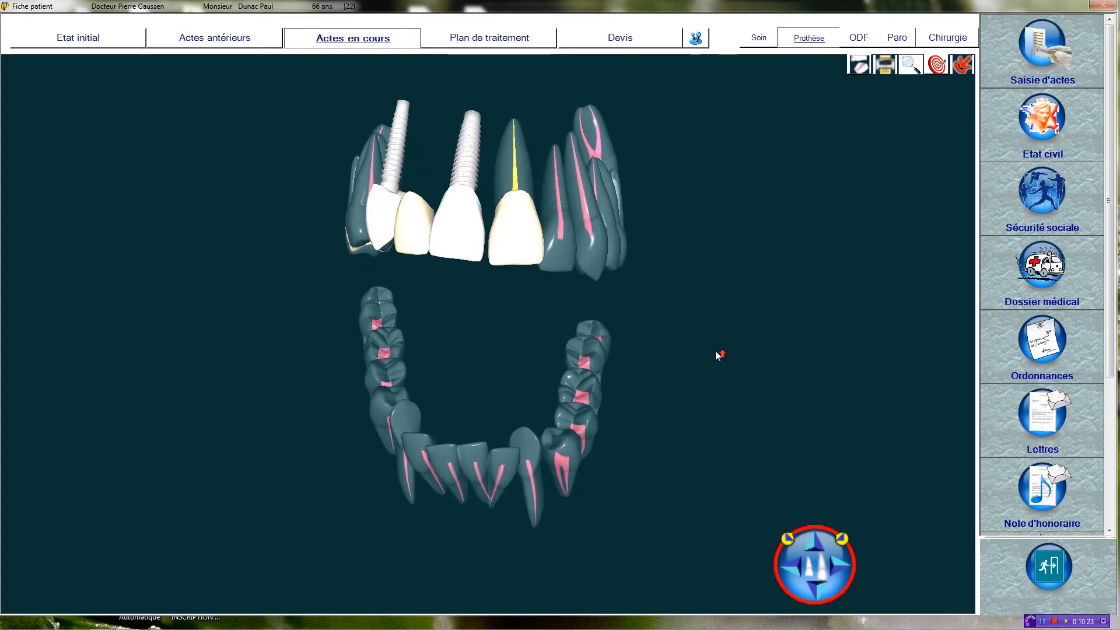
{"action": "scroll", "coordinate": [717, 354], "scroll_direction": "up", "scroll_amount": 2}
{"action": "left_click_drag", "start_coordinate": [197, 343], "coordinate": [237, 344]}
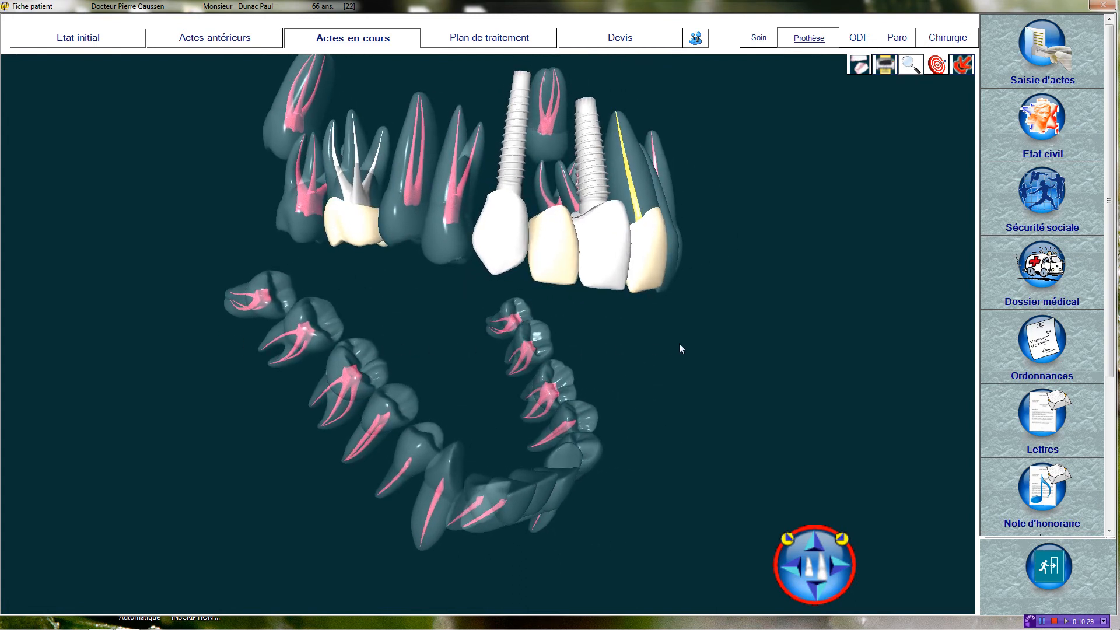
{"action": "scroll", "coordinate": [734, 339], "scroll_direction": "up", "scroll_amount": 5}
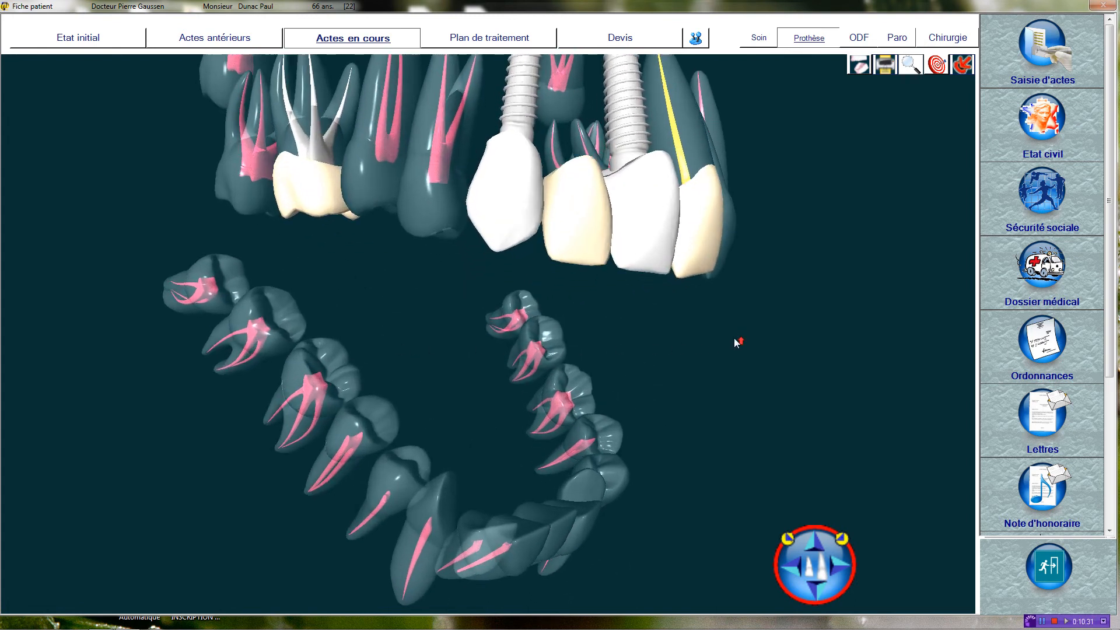
{"action": "left_click_drag", "start_coordinate": [881, 216], "coordinate": [866, 247]}
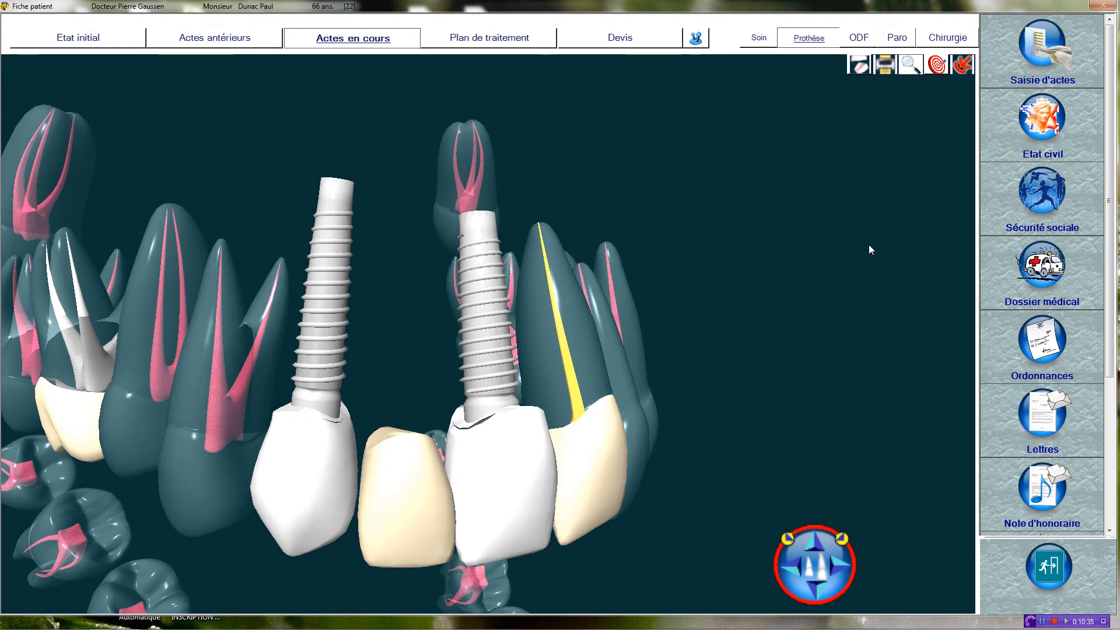
{"action": "left_click", "coordinate": [862, 66]}
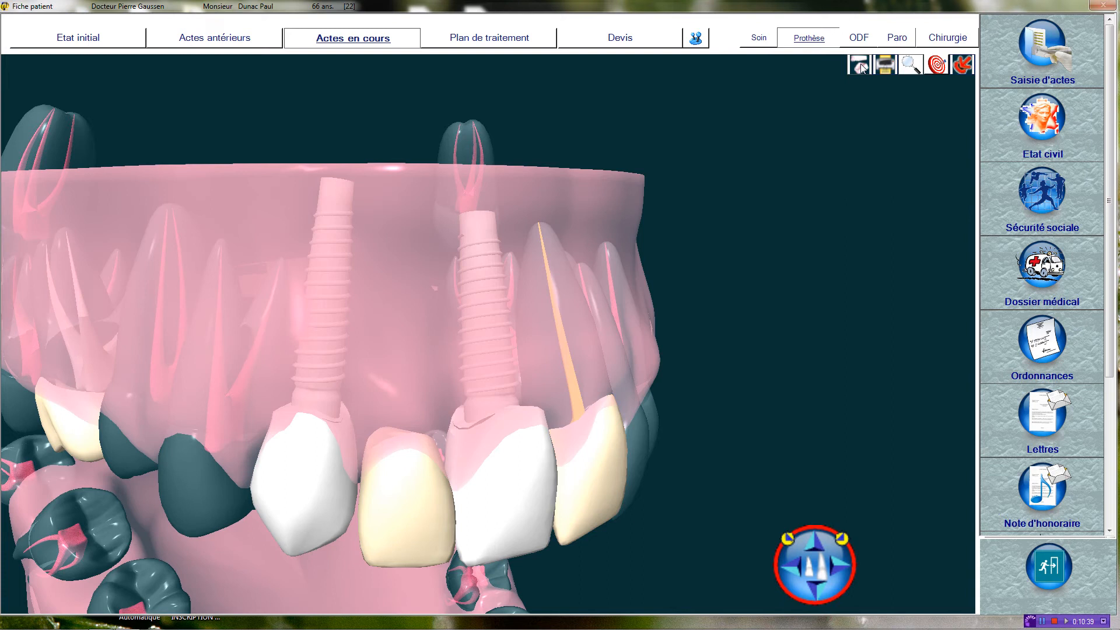
{"action": "left_click", "coordinate": [911, 69]}
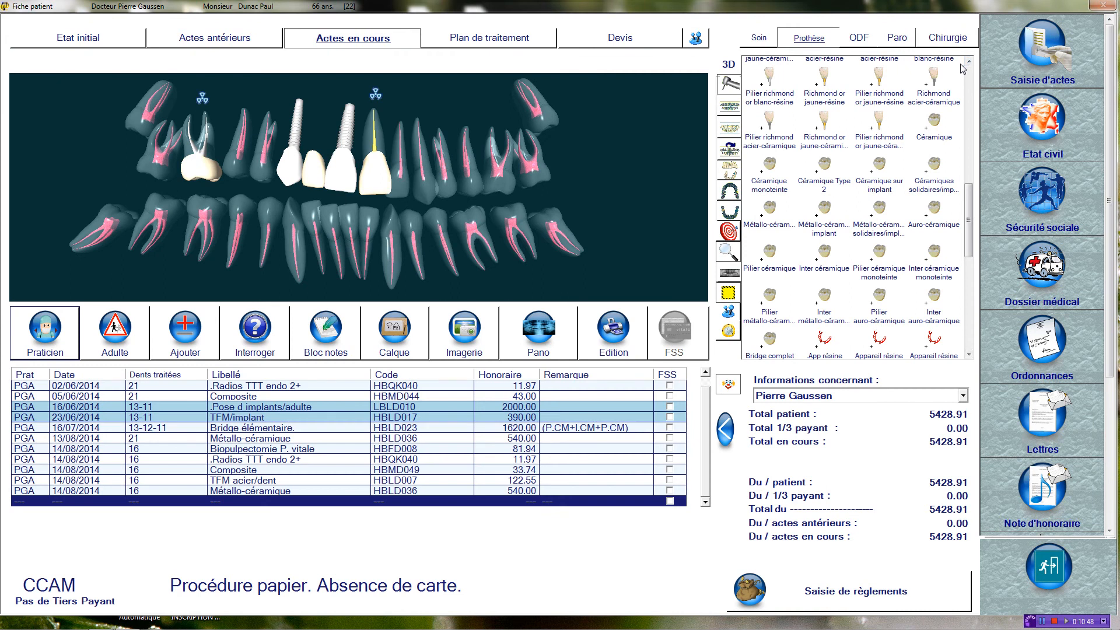
Examine the upper arch in occlusal view around the tooth 16 crown, and view the lower arch the same way.
{"action": "left_click", "coordinate": [730, 191]}
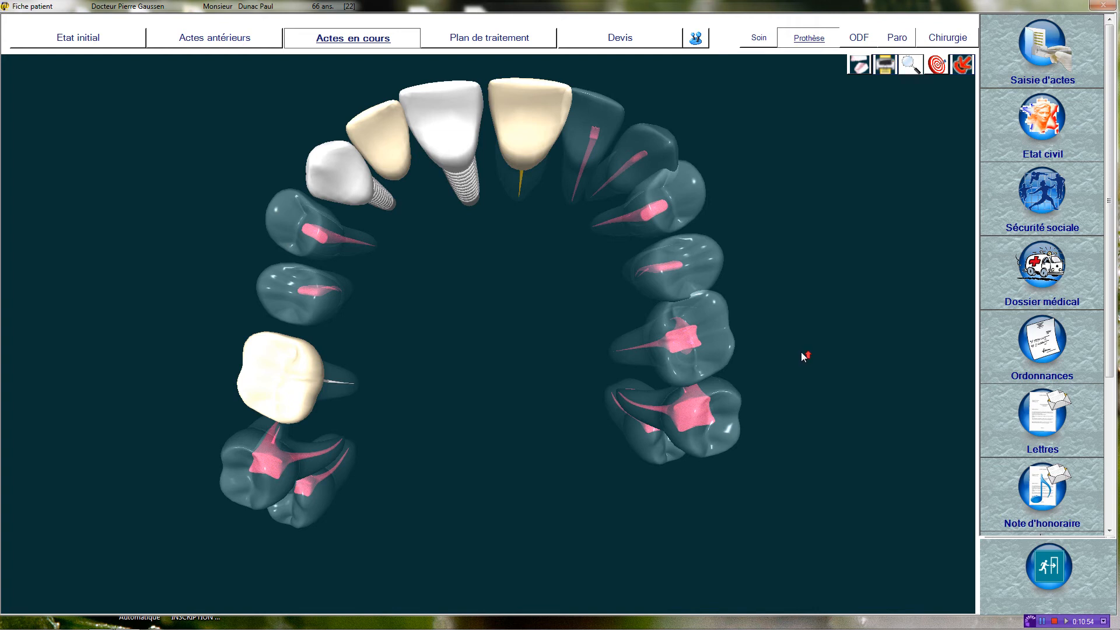
{"action": "scroll", "coordinate": [801, 350], "scroll_direction": "up", "scroll_amount": 5}
{"action": "mouse_move", "coordinate": [598, 322]}
{"action": "left_mouse_down"}
{"action": "mouse_move", "coordinate": [572, 356]}
{"action": "mouse_move", "coordinate": [605, 352]}
{"action": "mouse_move", "coordinate": [614, 308]}
{"action": "left_mouse_up"}
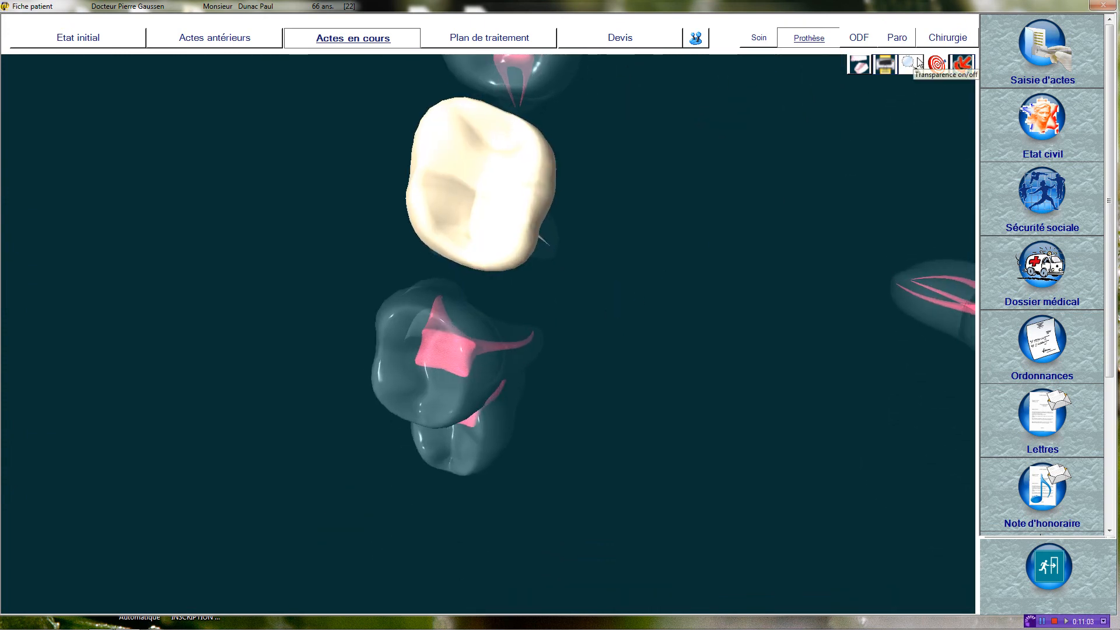
{"action": "left_click", "coordinate": [958, 65]}
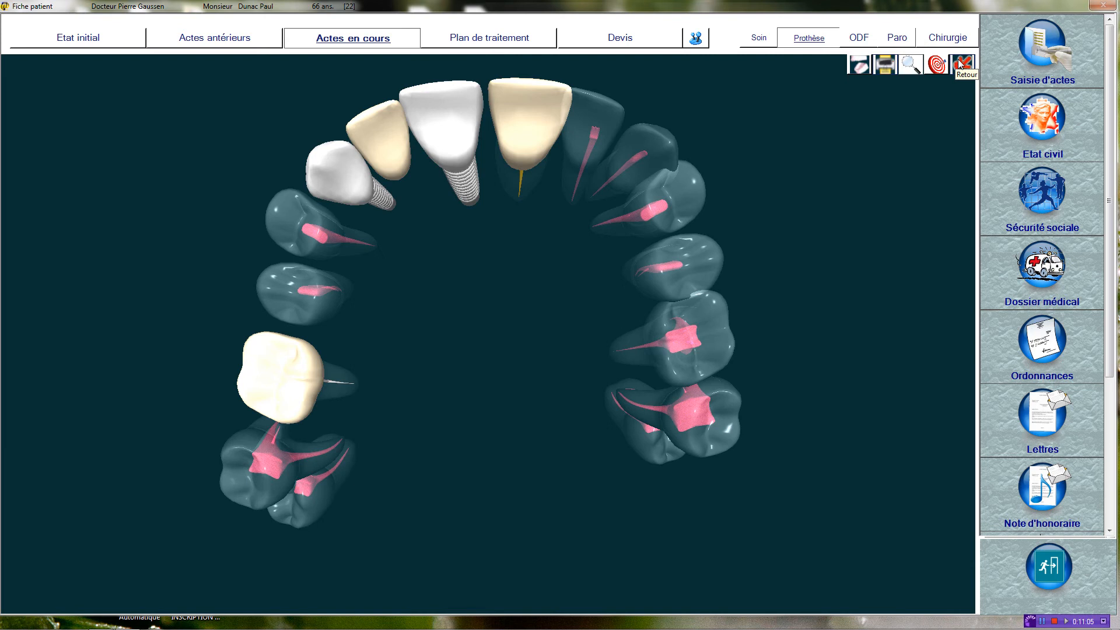
{"action": "left_click", "coordinate": [959, 64]}
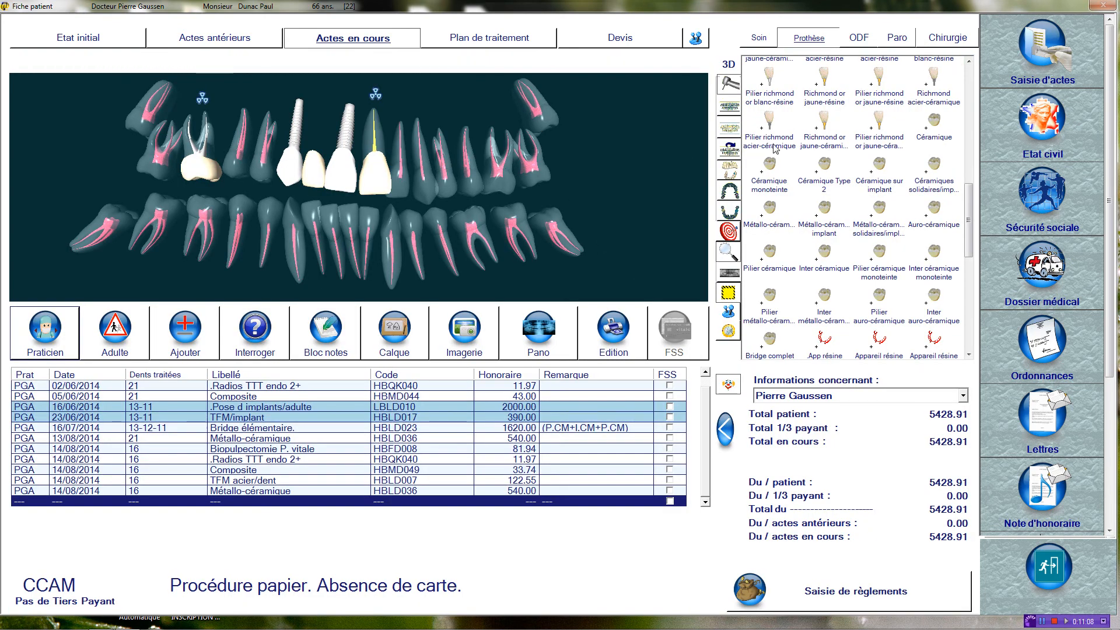
{"action": "left_click", "coordinate": [731, 213]}
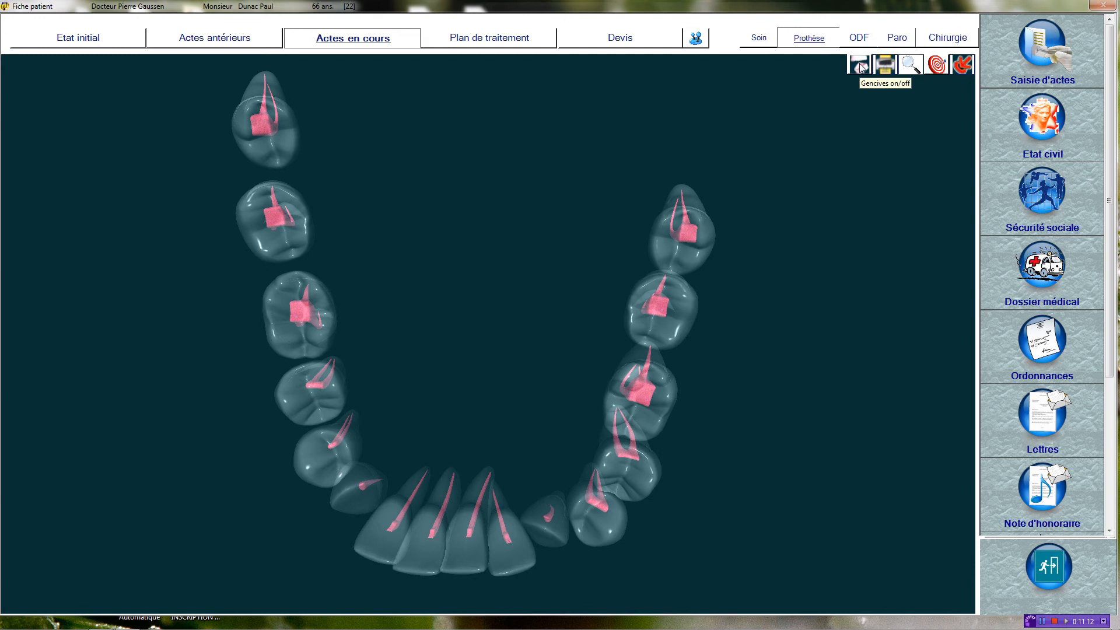
{"action": "left_click", "coordinate": [963, 67]}
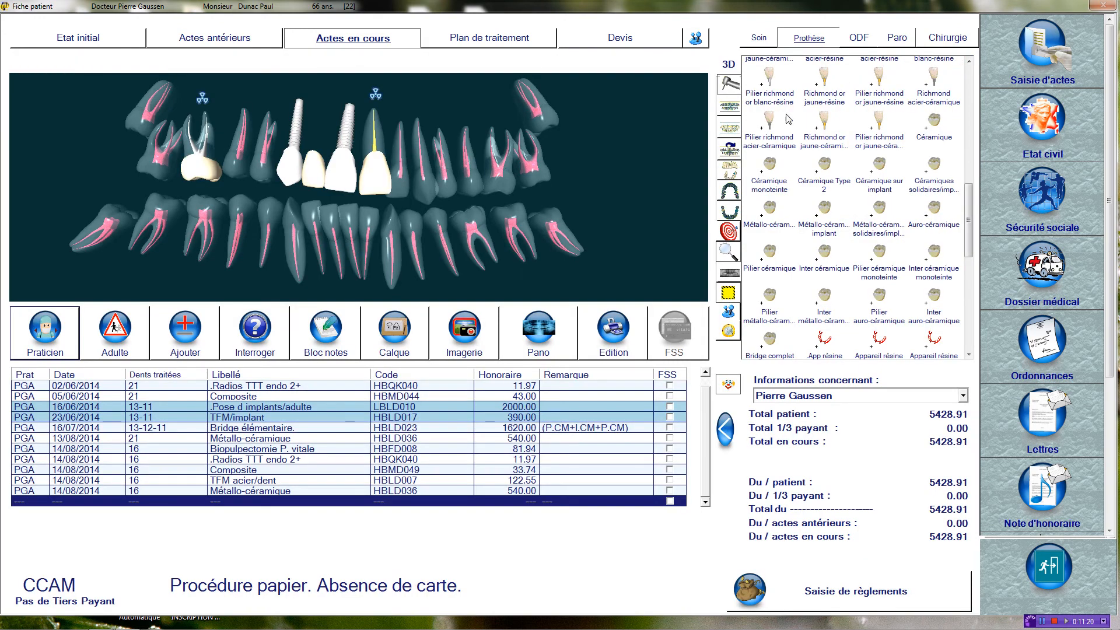
Zoom in on the small dental chart, reset its camera and turn off tooth transparency.
{"action": "left_click", "coordinate": [729, 233]}
{"action": "scroll", "coordinate": [647, 217], "scroll_direction": "up", "scroll_amount": 3}
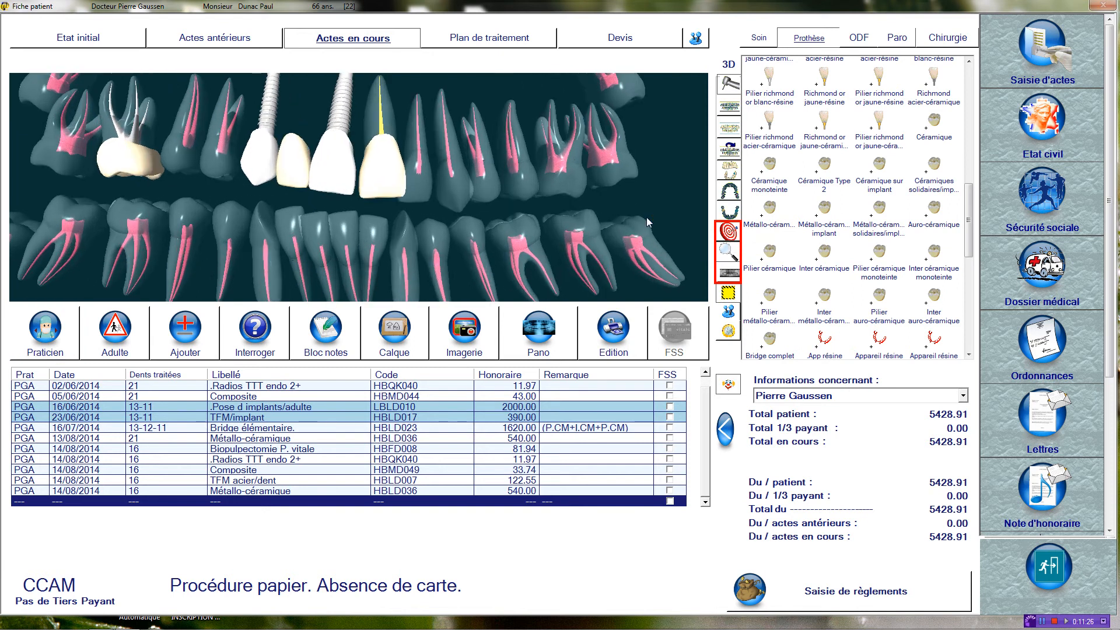
{"action": "left_click", "coordinate": [729, 232]}
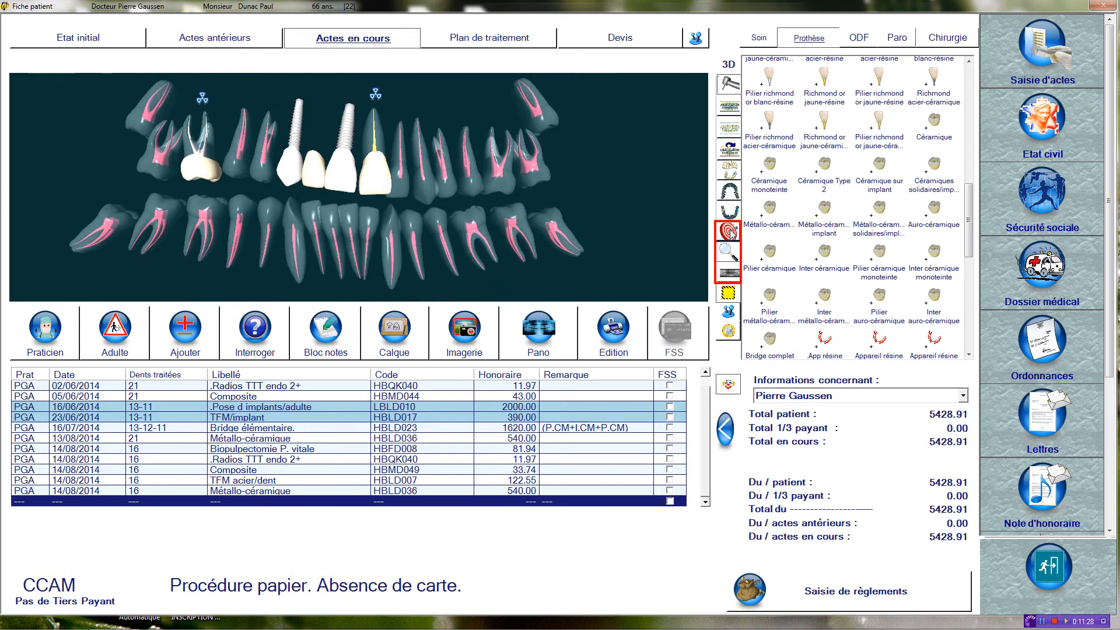
{"action": "left_click", "coordinate": [727, 251]}
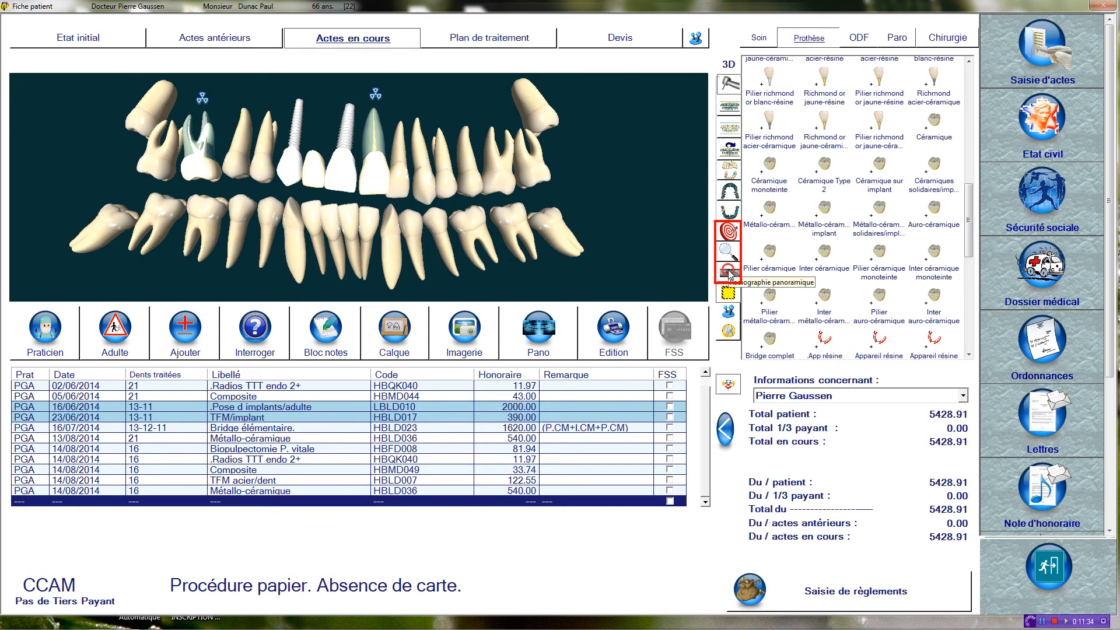
Position the lower left first molar on the panoramic radiograph and return to the current treatments.
{"action": "left_click", "coordinate": [729, 272]}
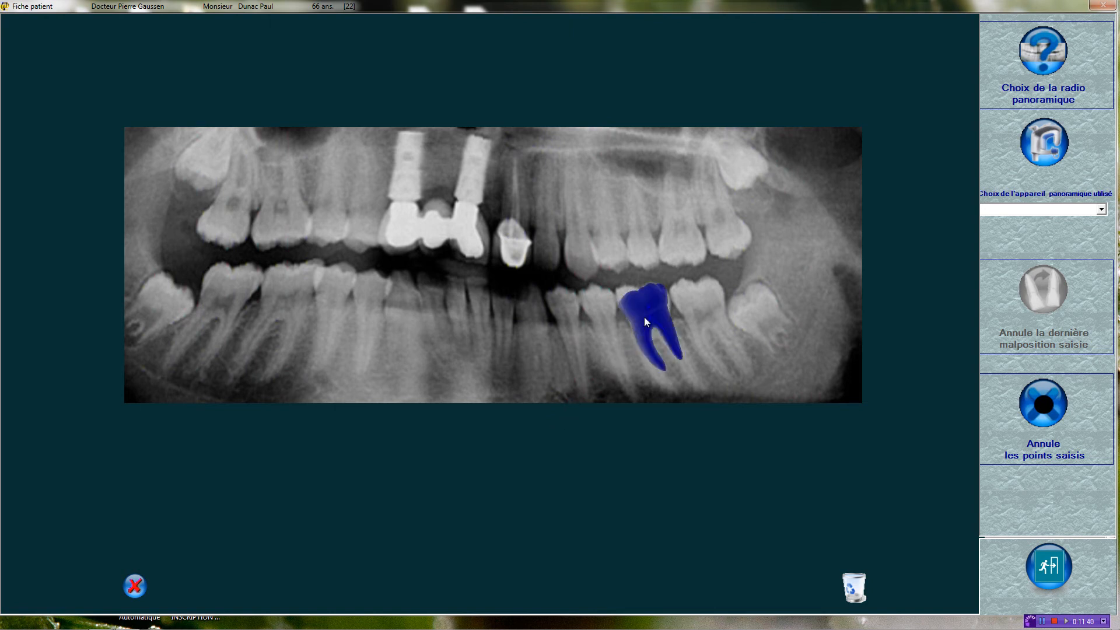
{"action": "left_click", "coordinate": [646, 305]}
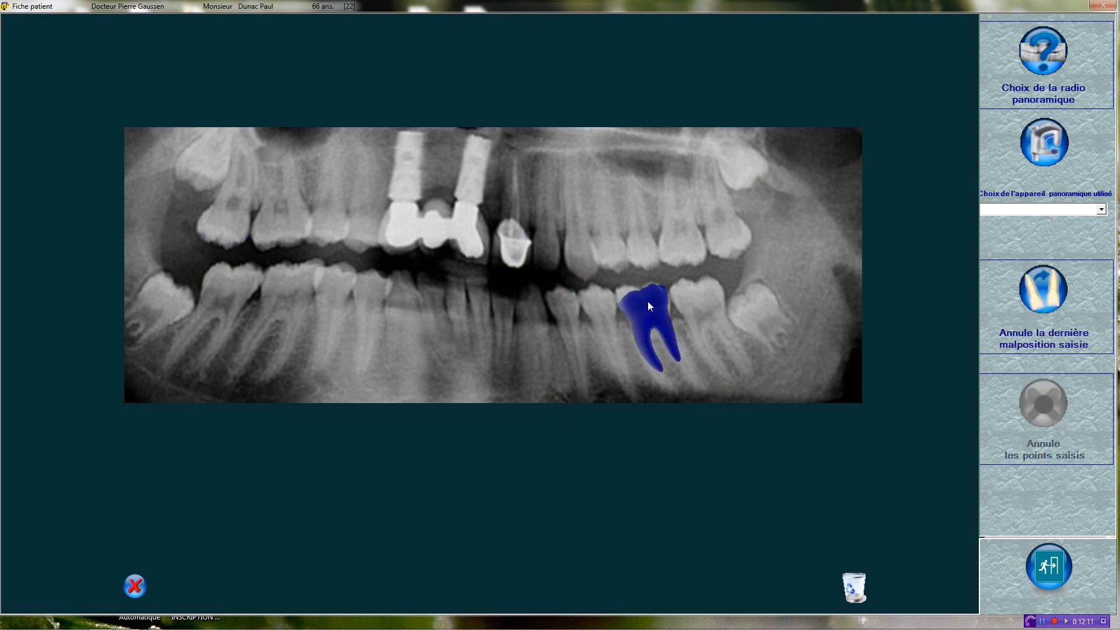
{"action": "left_click", "coordinate": [650, 305]}
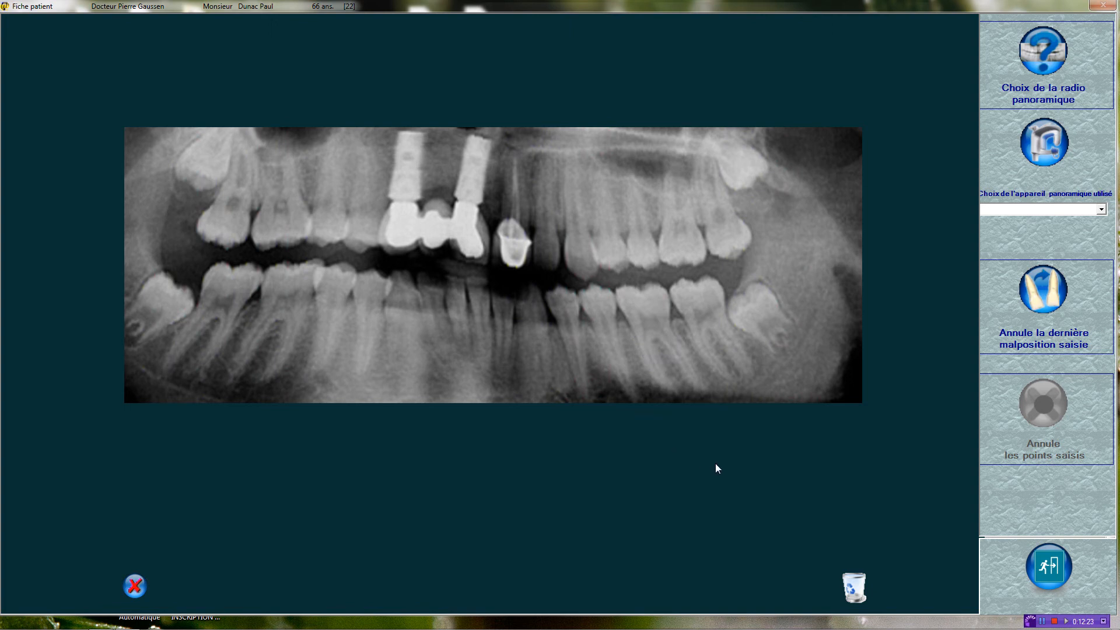
{"action": "left_click", "coordinate": [1054, 569]}
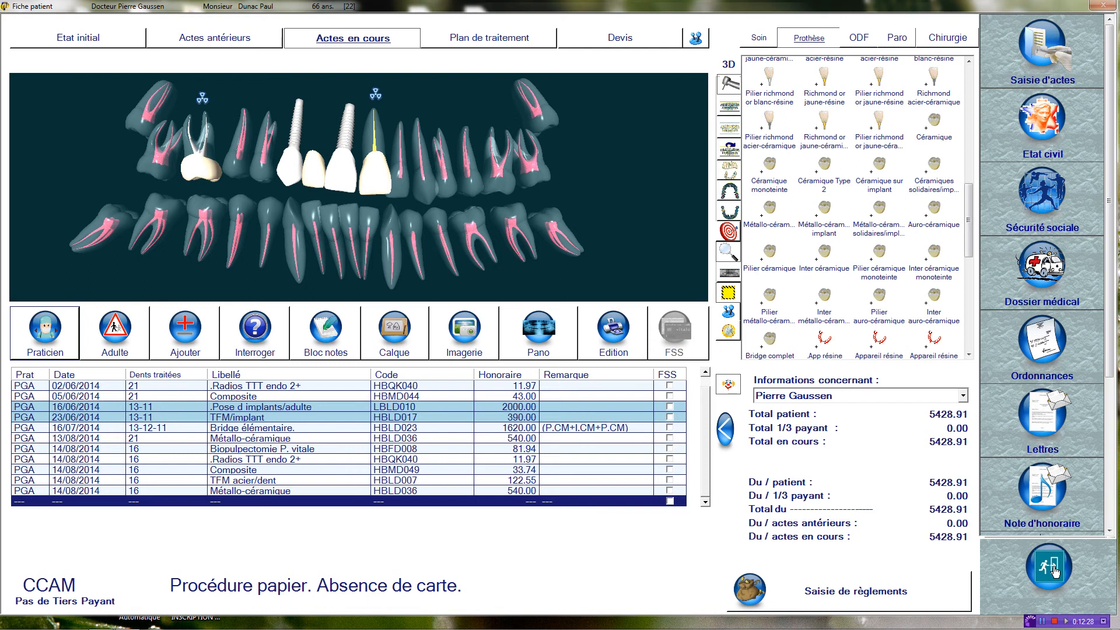
Overlay the 3D teeth on the panoramic radiograph, fade them fully out and back in, and close the patient record.
{"action": "left_click", "coordinate": [538, 336]}
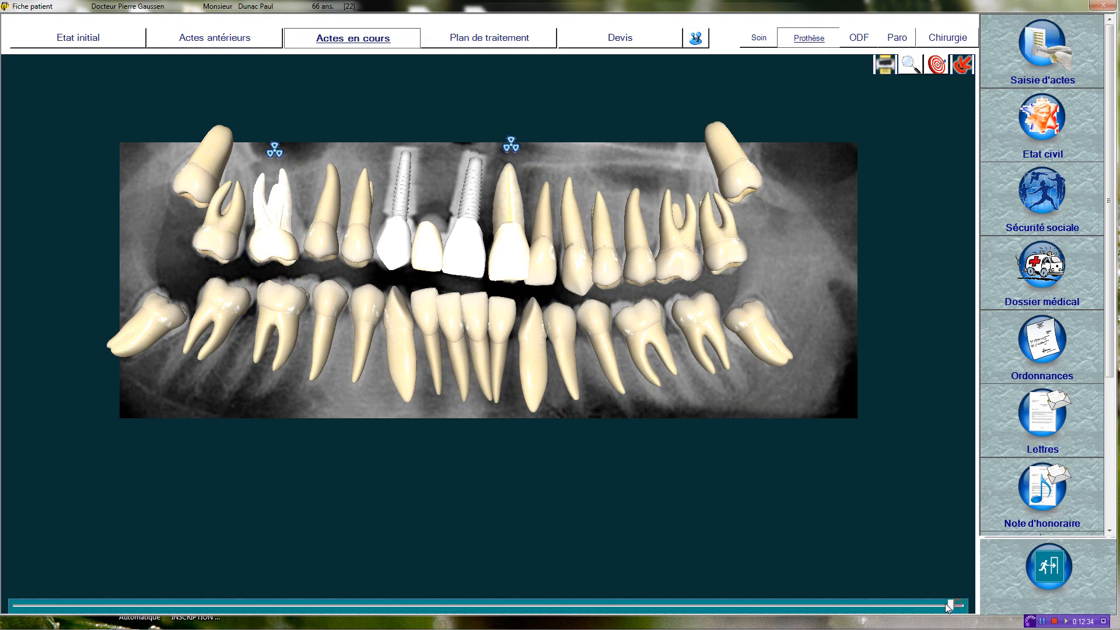
{"action": "left_click_drag", "start_coordinate": [959, 607], "coordinate": [9, 605]}
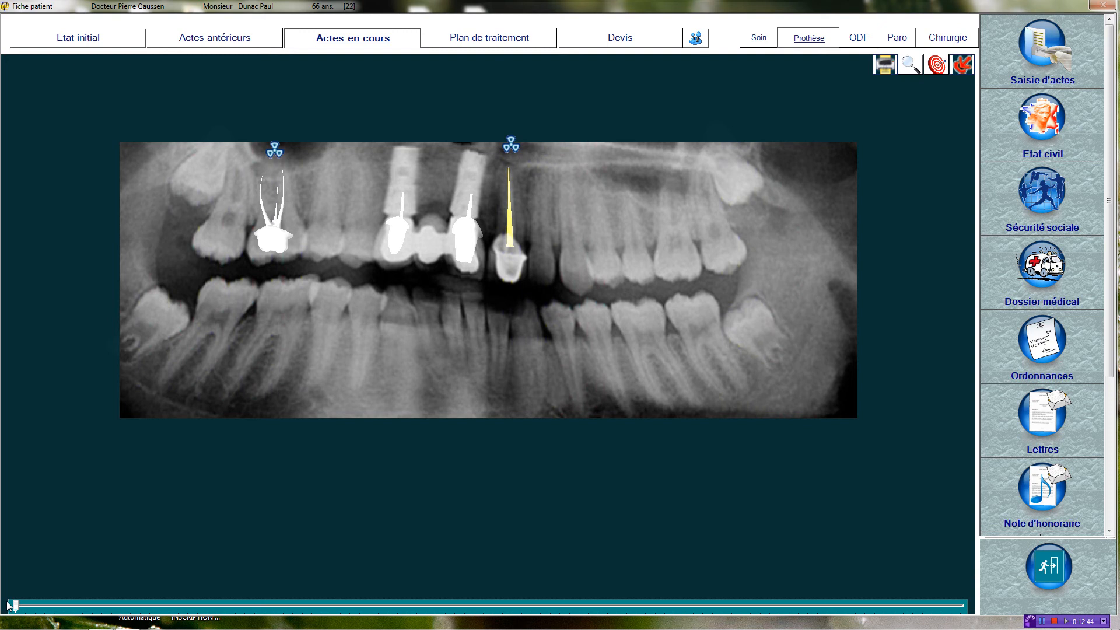
{"action": "left_click_drag", "start_coordinate": [9, 605], "coordinate": [965, 618]}
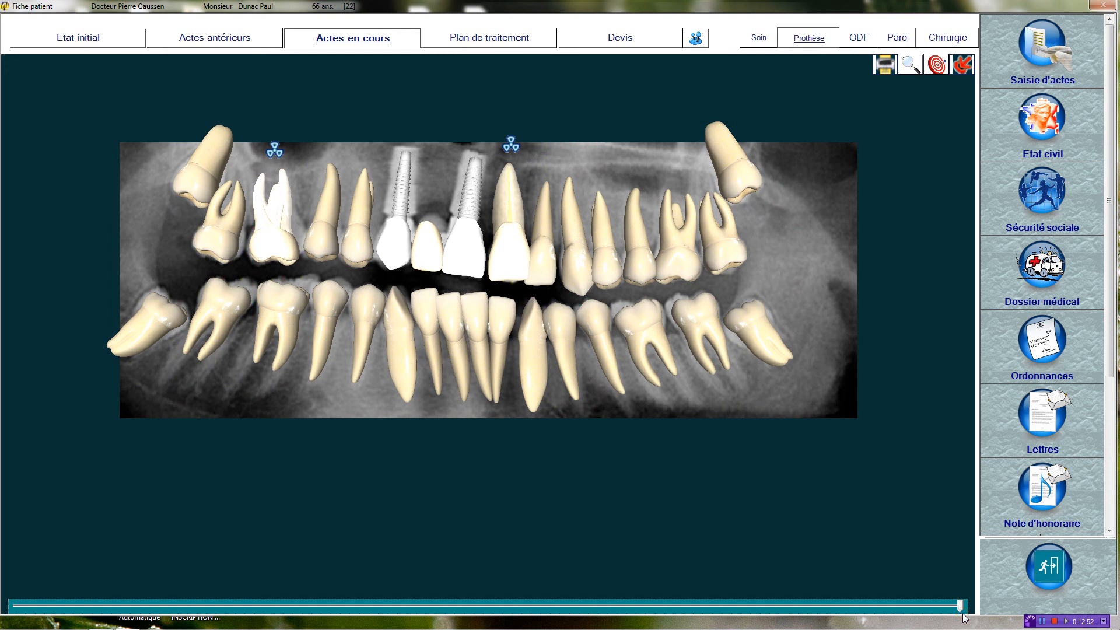
{"action": "left_click", "coordinate": [1028, 567]}
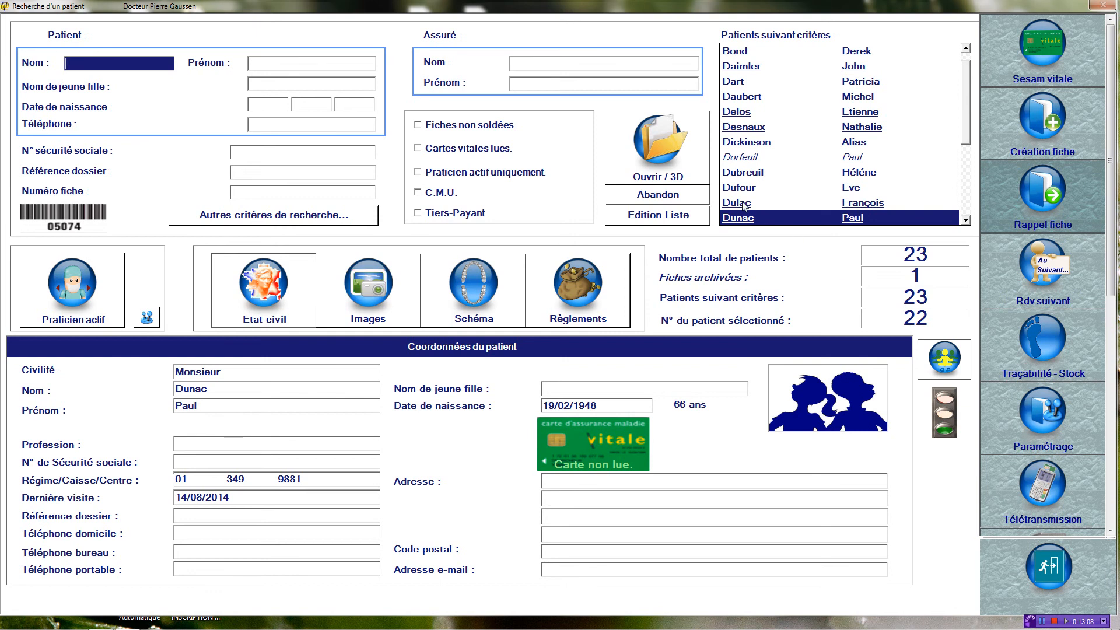
Open the 10-year-old patient's record, compare the 3D teeth with the panoramic radiograph by fading them out and in, and close the record.
{"action": "left_click", "coordinate": [743, 205]}
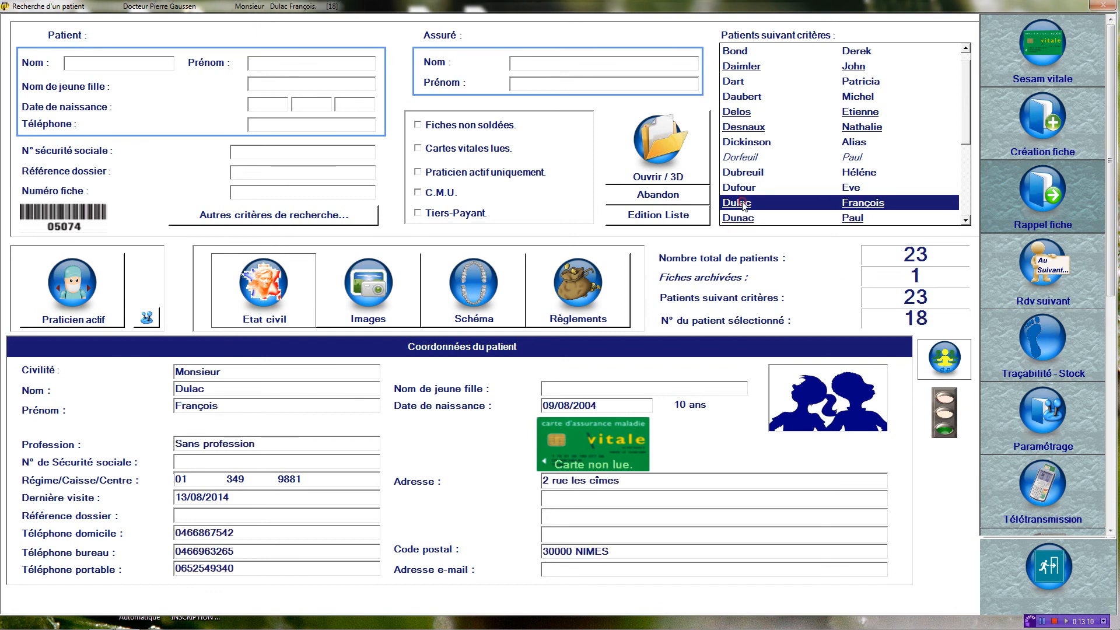
{"action": "left_click", "coordinate": [658, 147]}
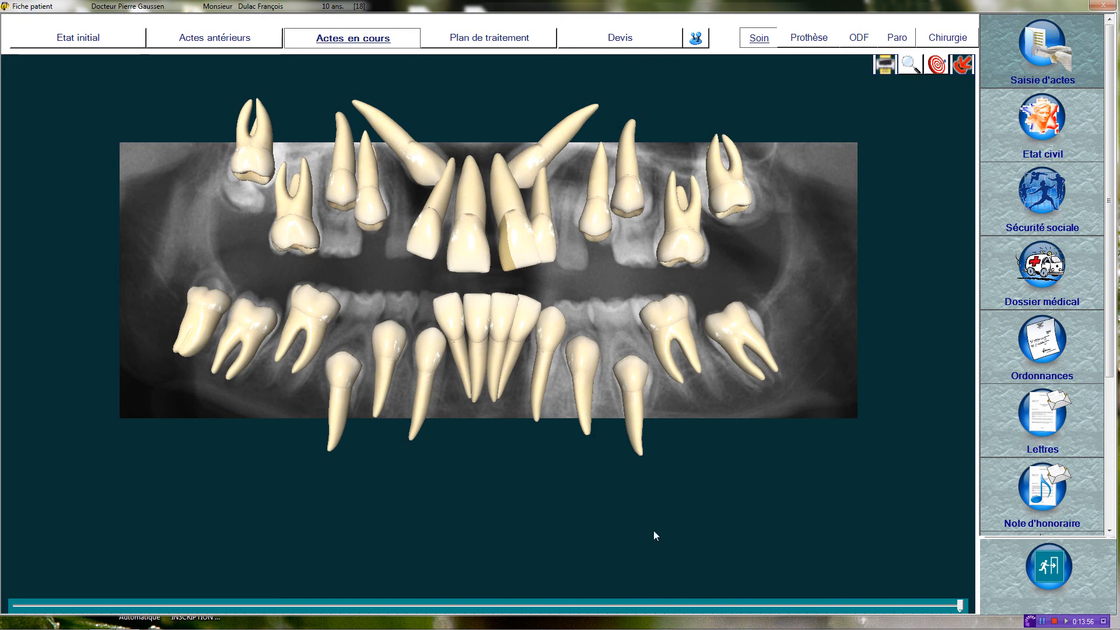
{"action": "left_click_drag", "start_coordinate": [961, 607], "coordinate": [7, 608]}
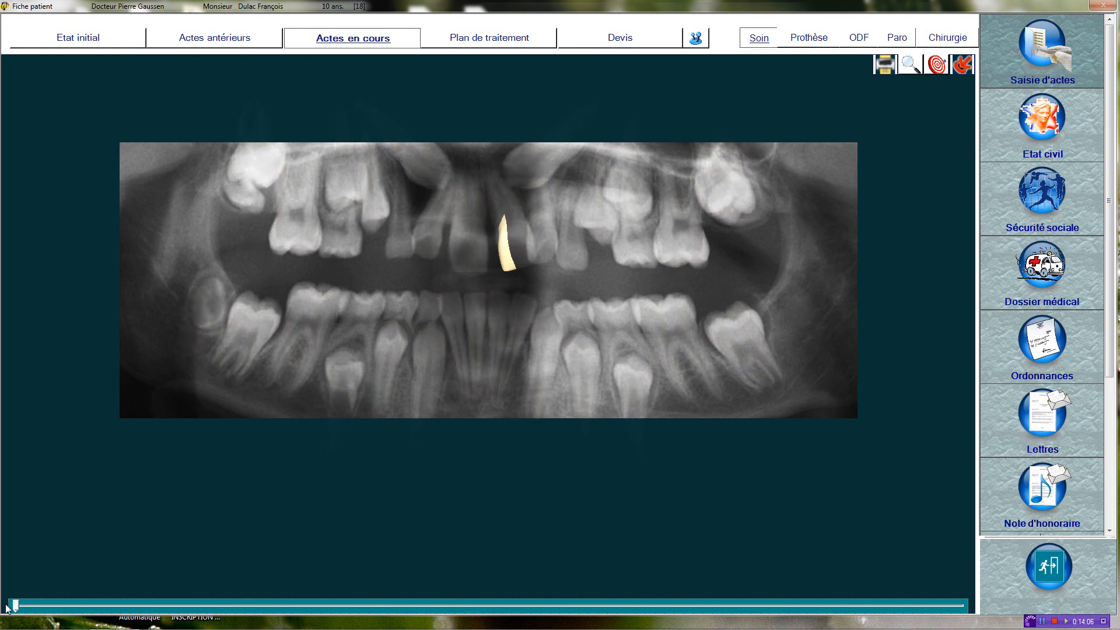
{"action": "left_click_drag", "start_coordinate": [7, 608], "coordinate": [962, 619]}
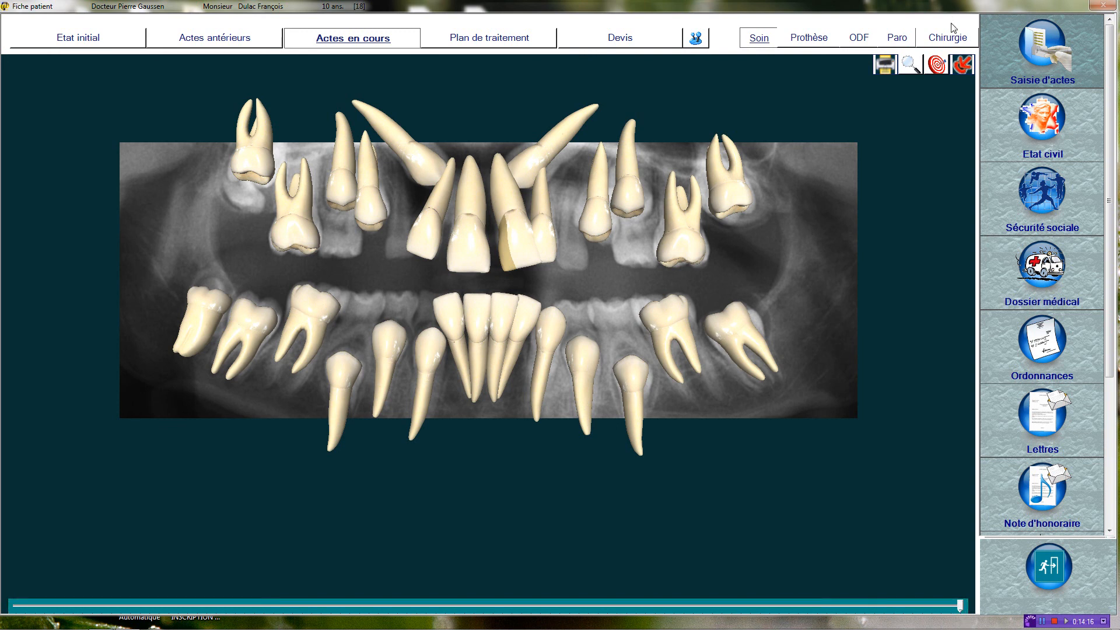
{"action": "left_click", "coordinate": [964, 64]}
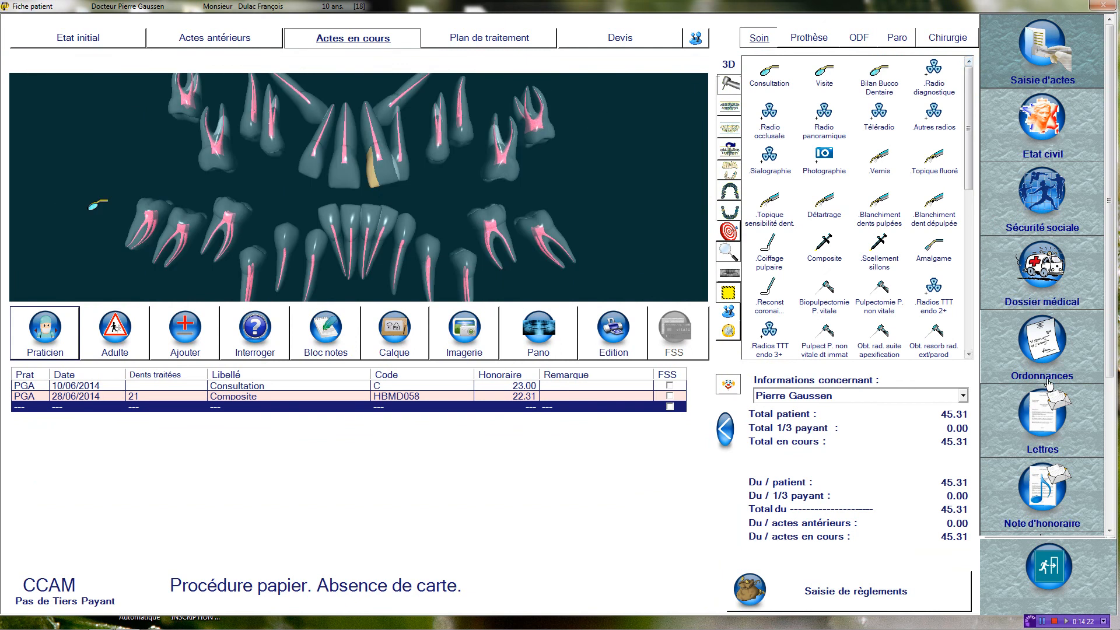
{"action": "left_click", "coordinate": [1049, 563]}
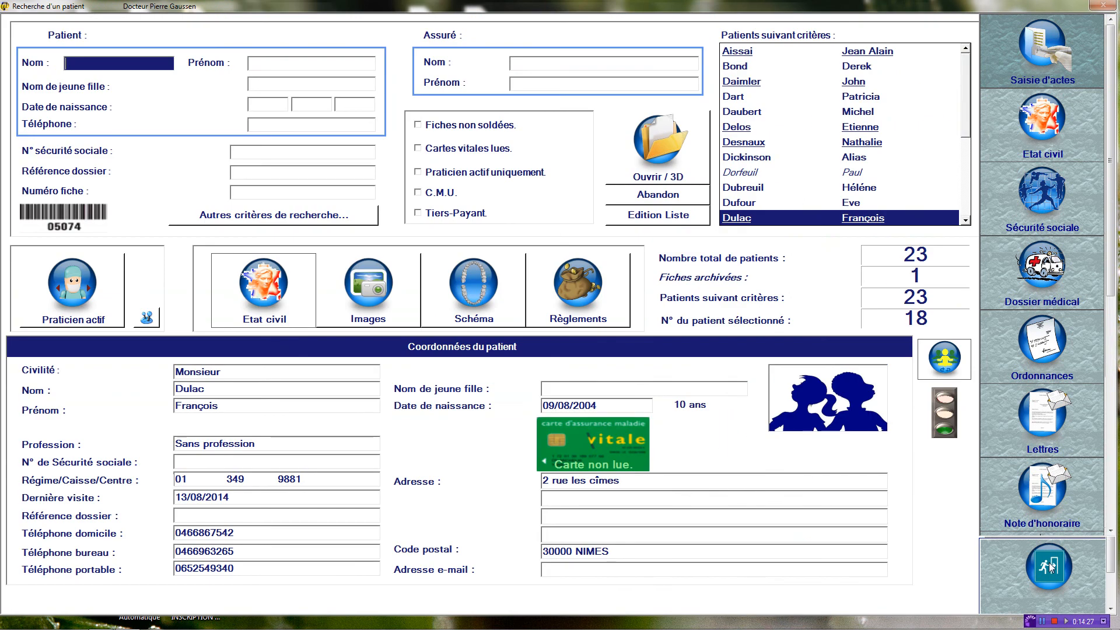